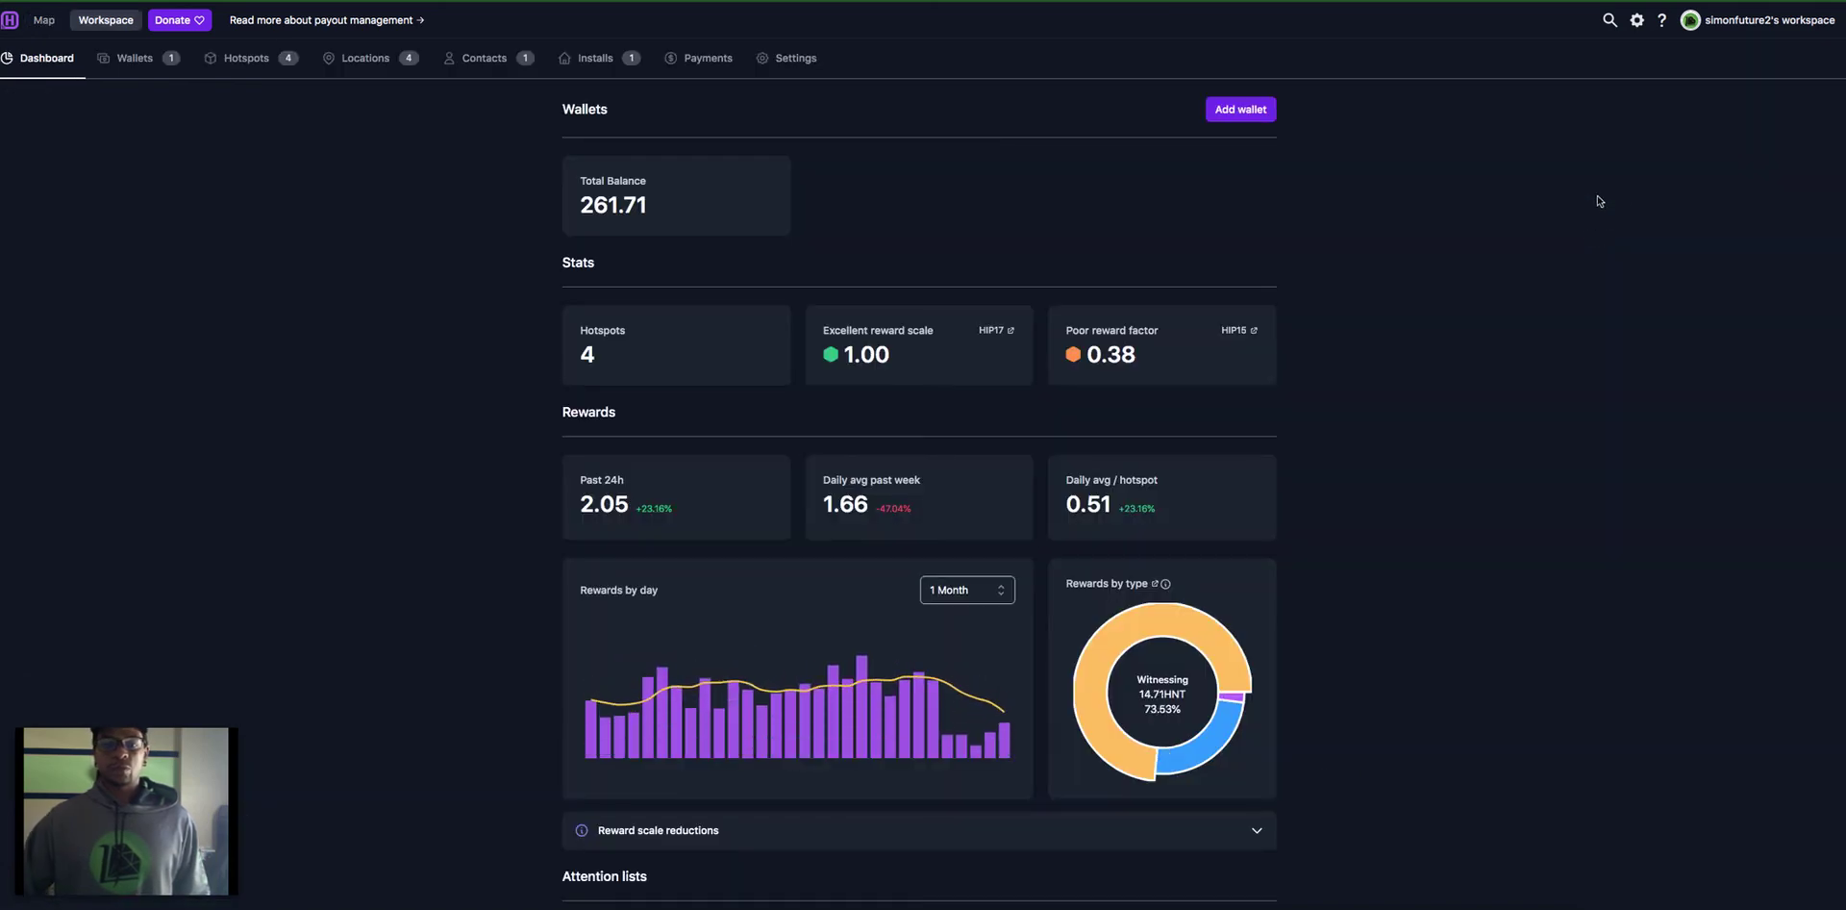
# Look over the workspace dashboard, its wallets list and its hotspots list
pyautogui.scroll(-1, 507, 528)
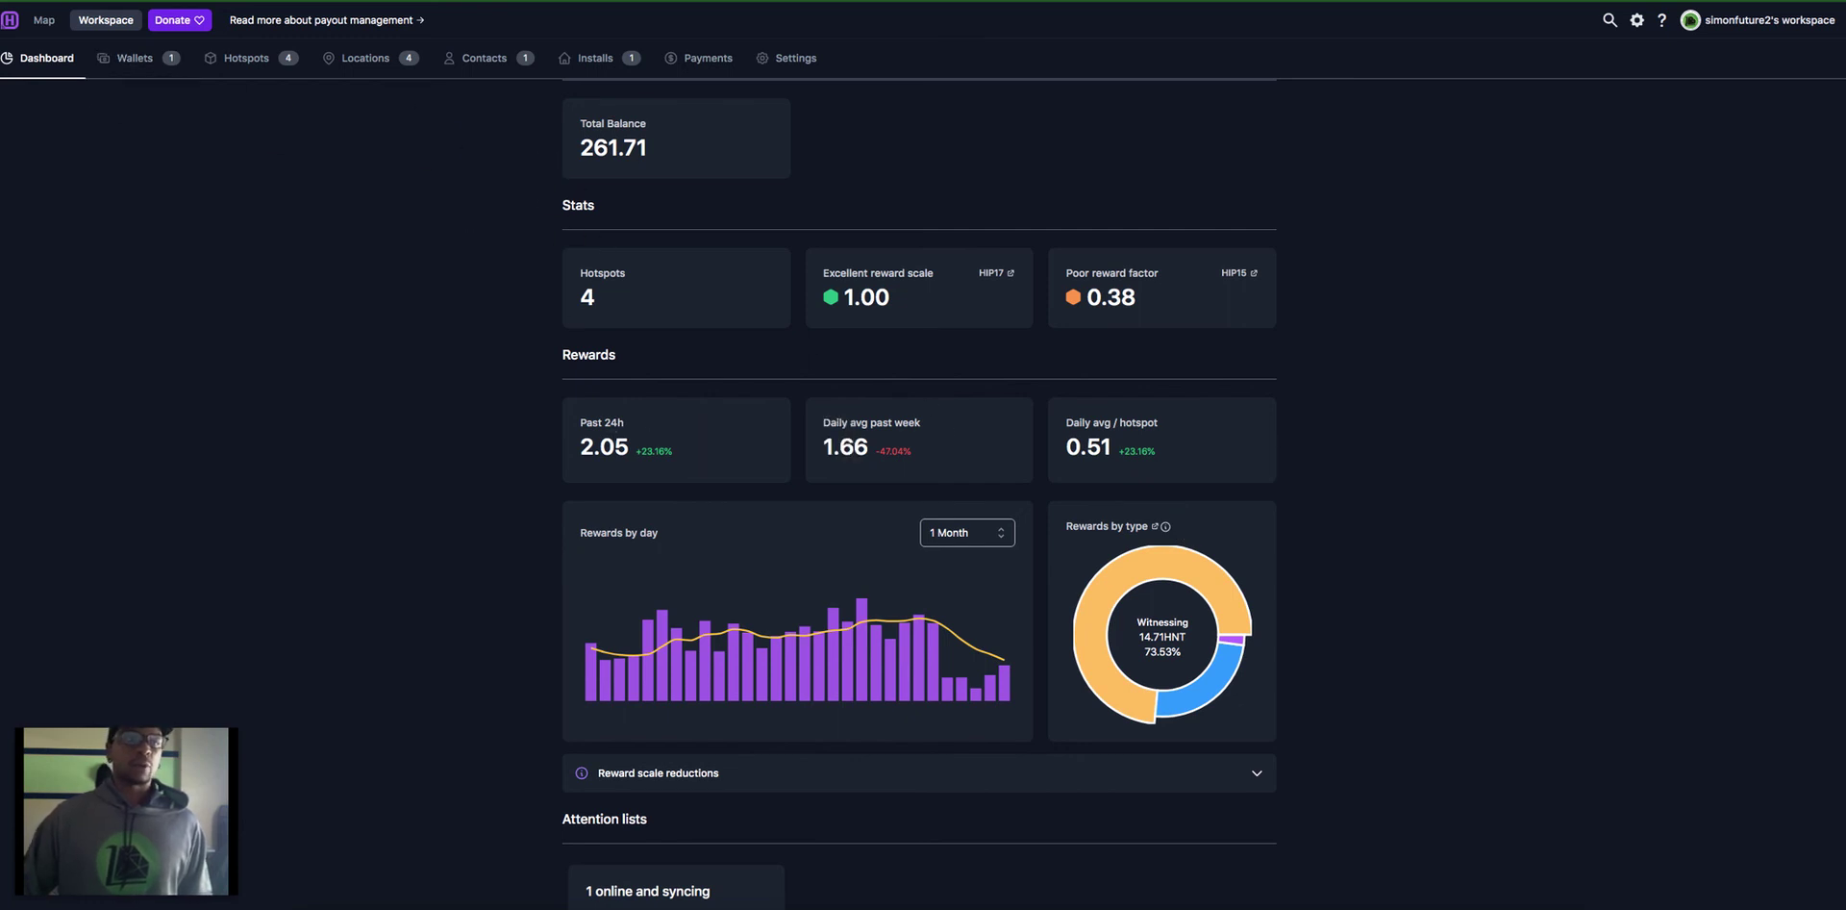
pyautogui.click(128, 65)
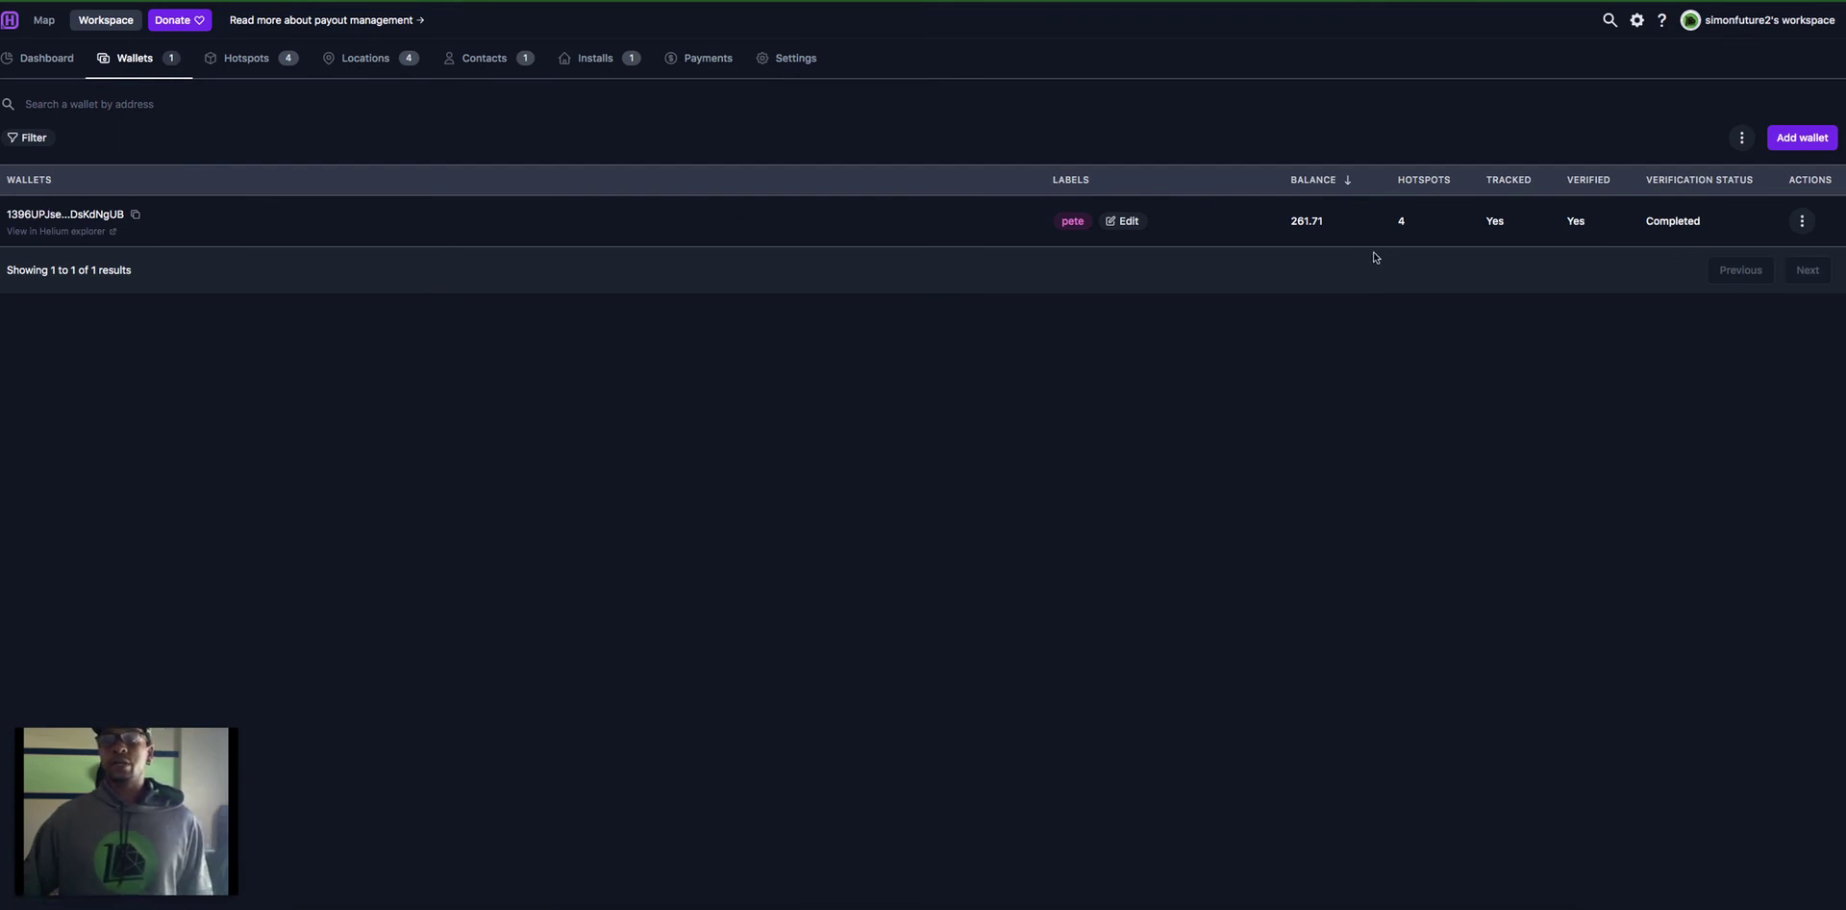
pyautogui.click(252, 58)
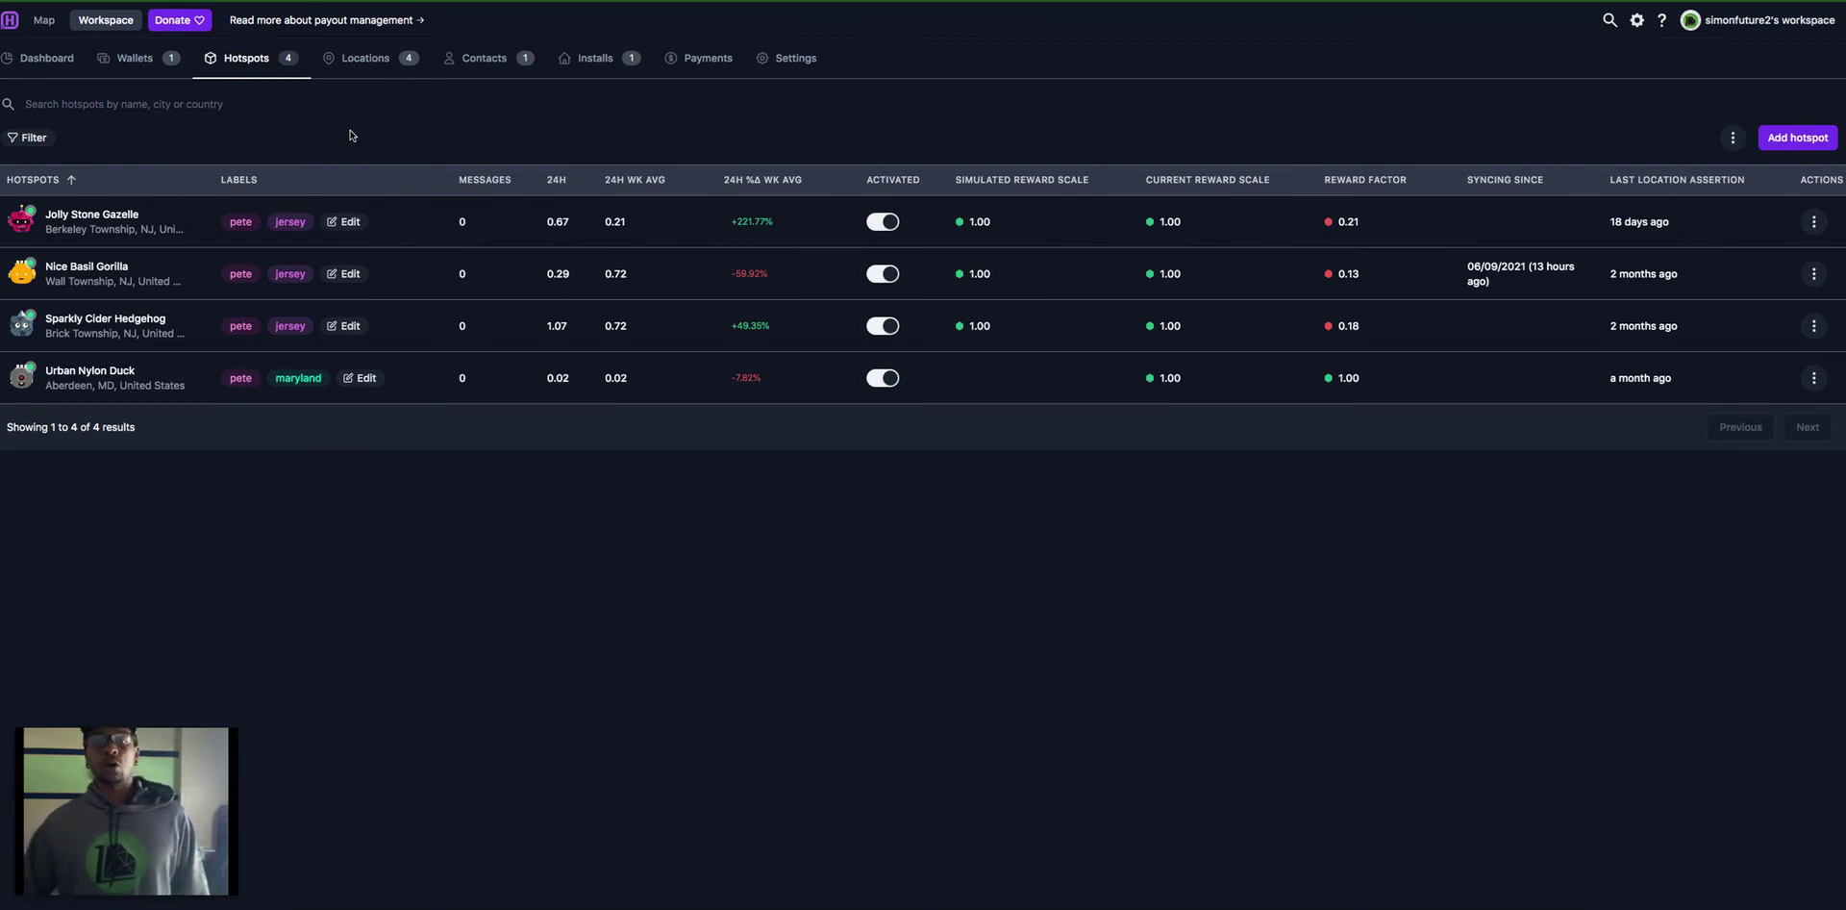
# Examine the syncing date of the Nice Basil Gorilla hotspot in the hotspots list
pyautogui.hotkey('alt', 'Left')
pyautogui.hotkey('alt', 'Left')
pyautogui.hotkey('alt', 'Right')
pyautogui.hotkey('alt', 'Right')
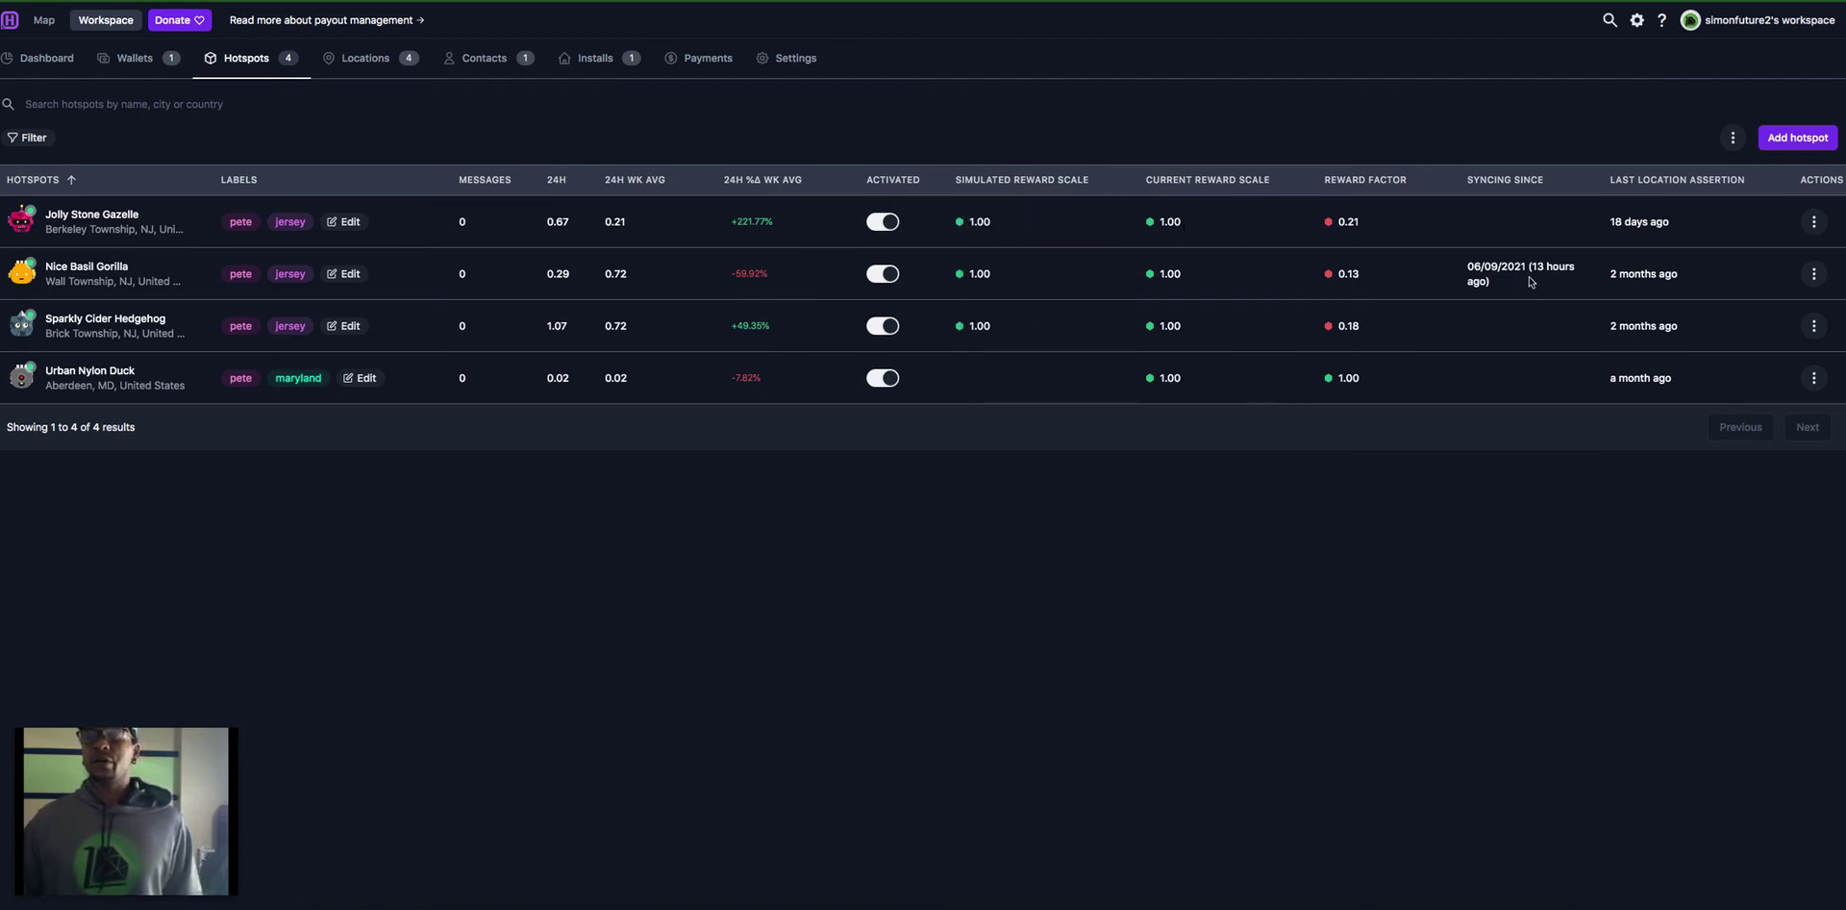
pyautogui.moveTo(1512, 286); pyautogui.dragTo(1434, 271)
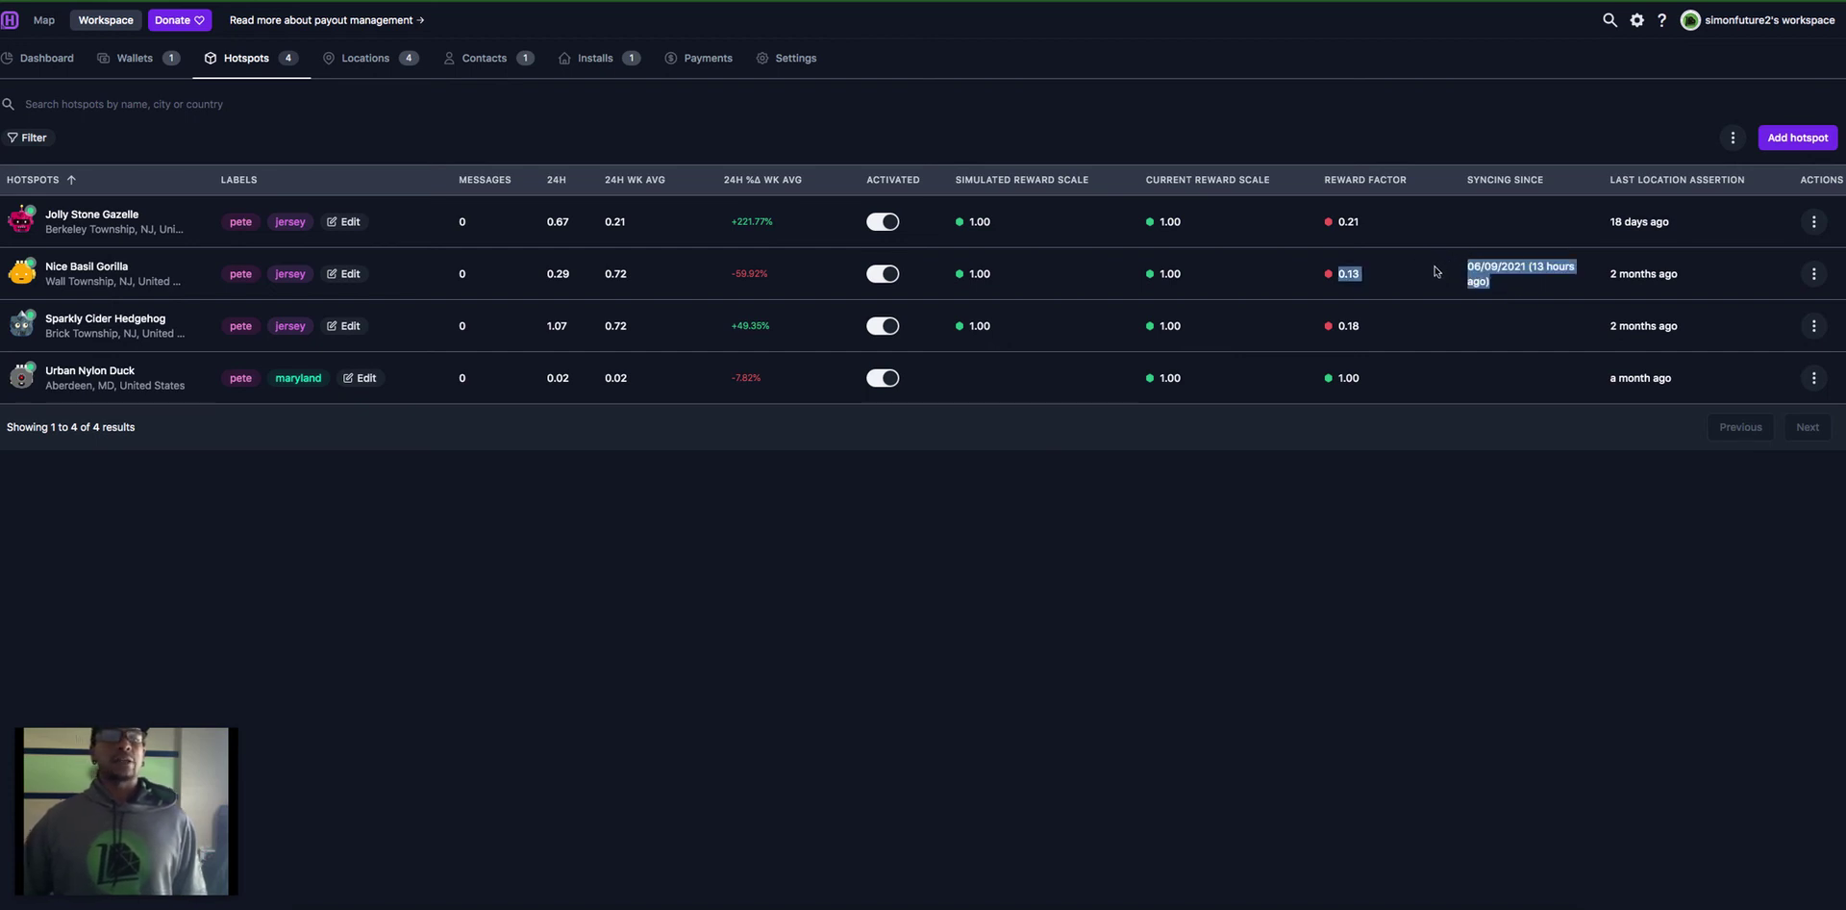
pyautogui.click(1554, 284)
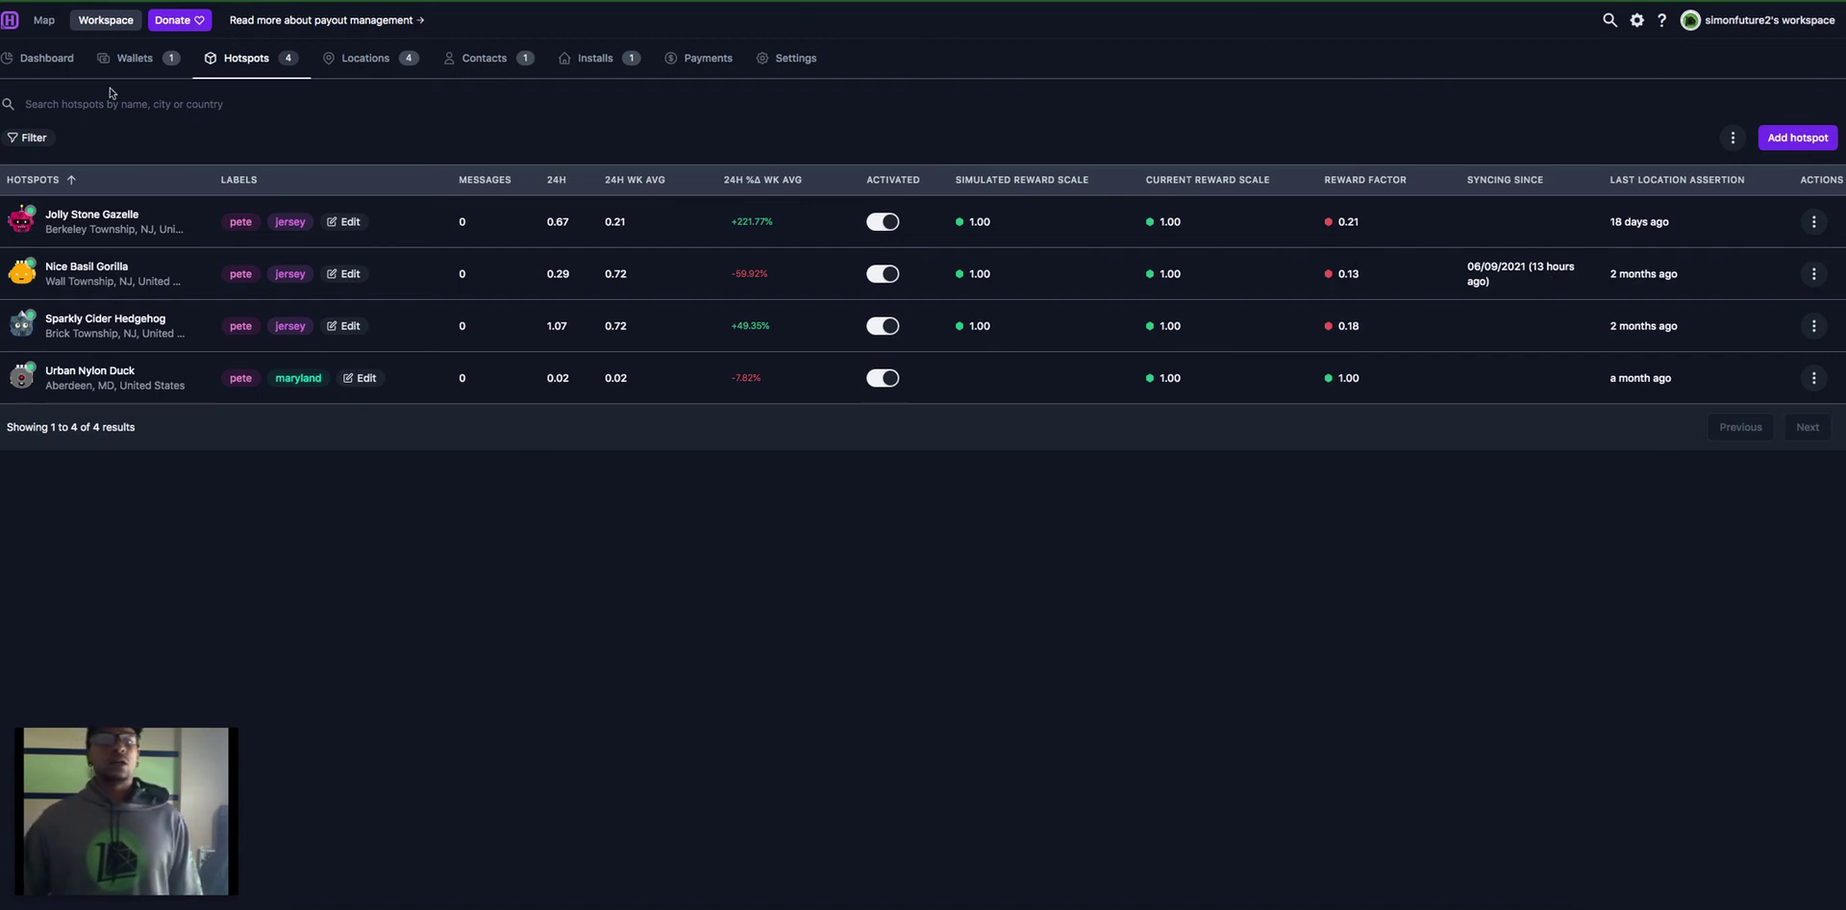
# Go to the workspace's locations list and view the new location form, closing it without saving
pyautogui.click(382, 66)
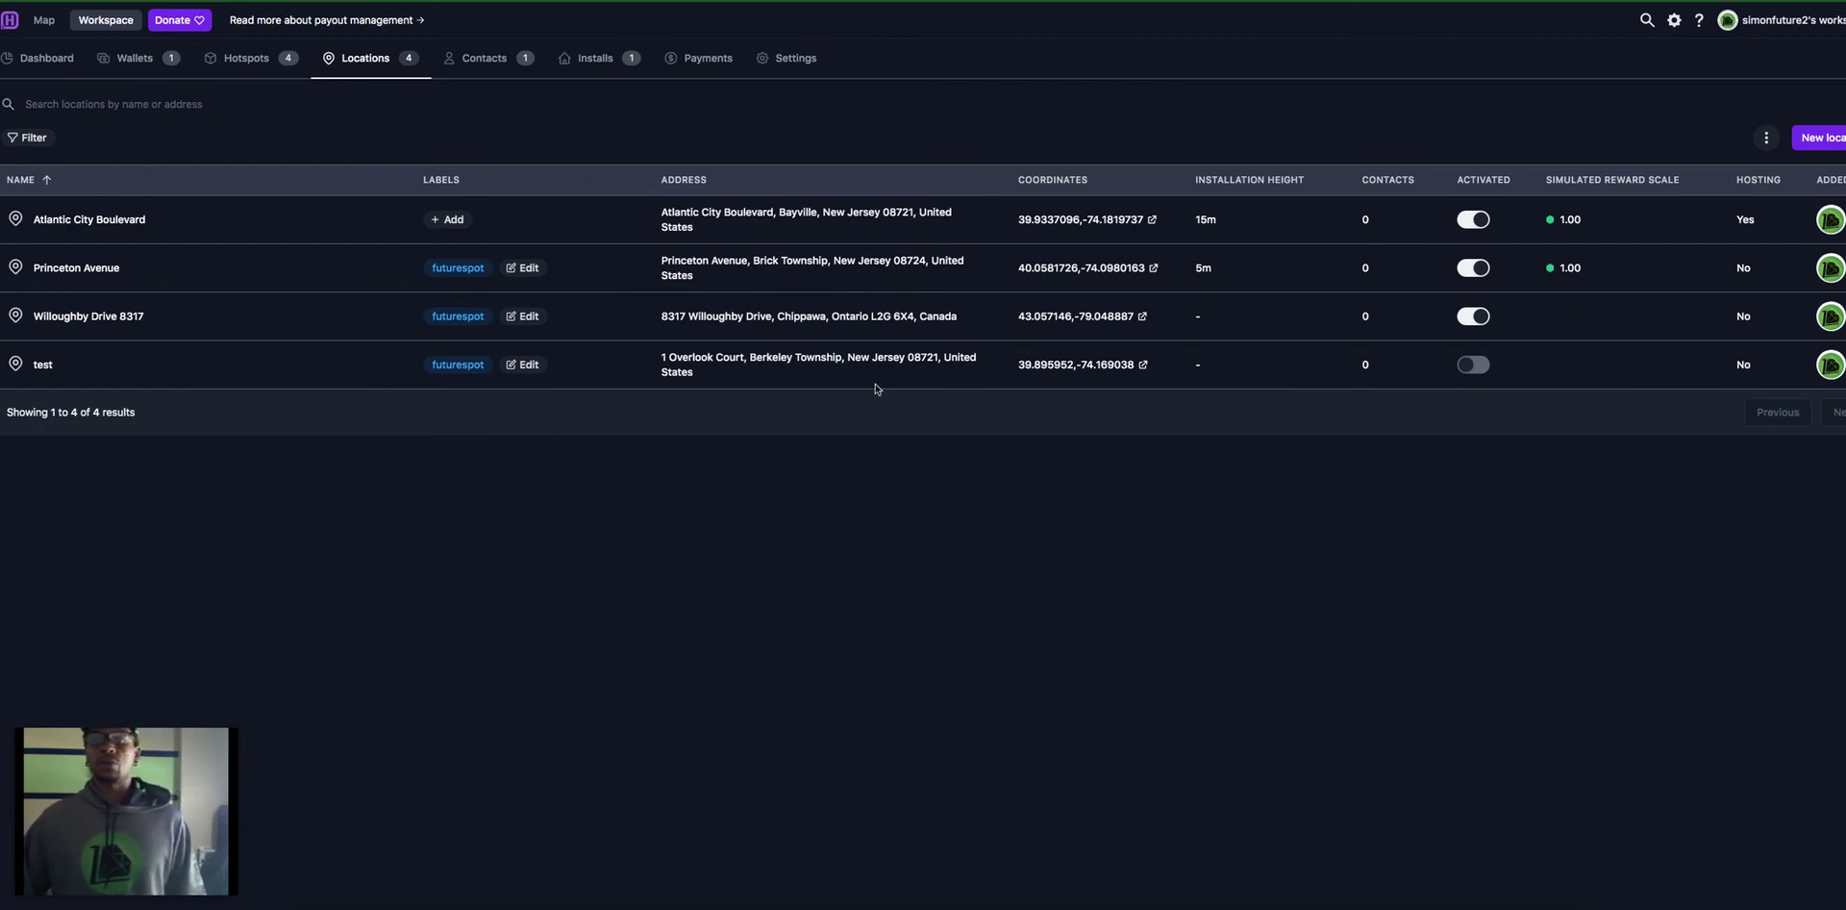
pyautogui.click(1818, 137)
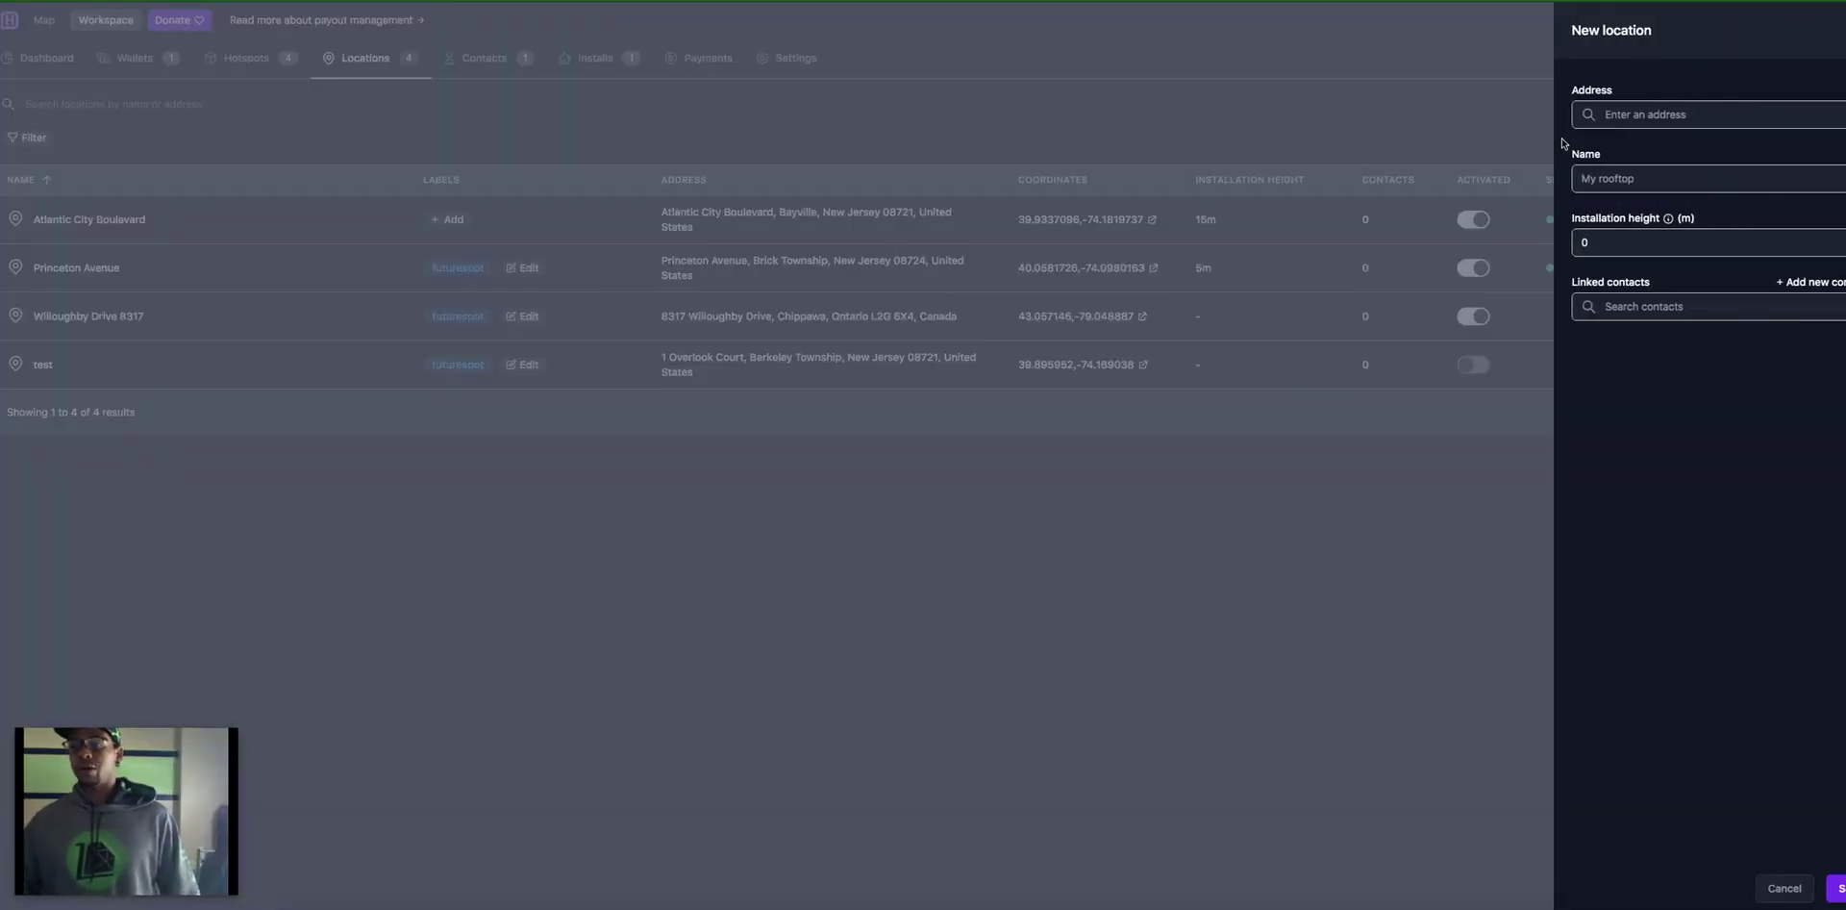
pyautogui.click(1785, 888)
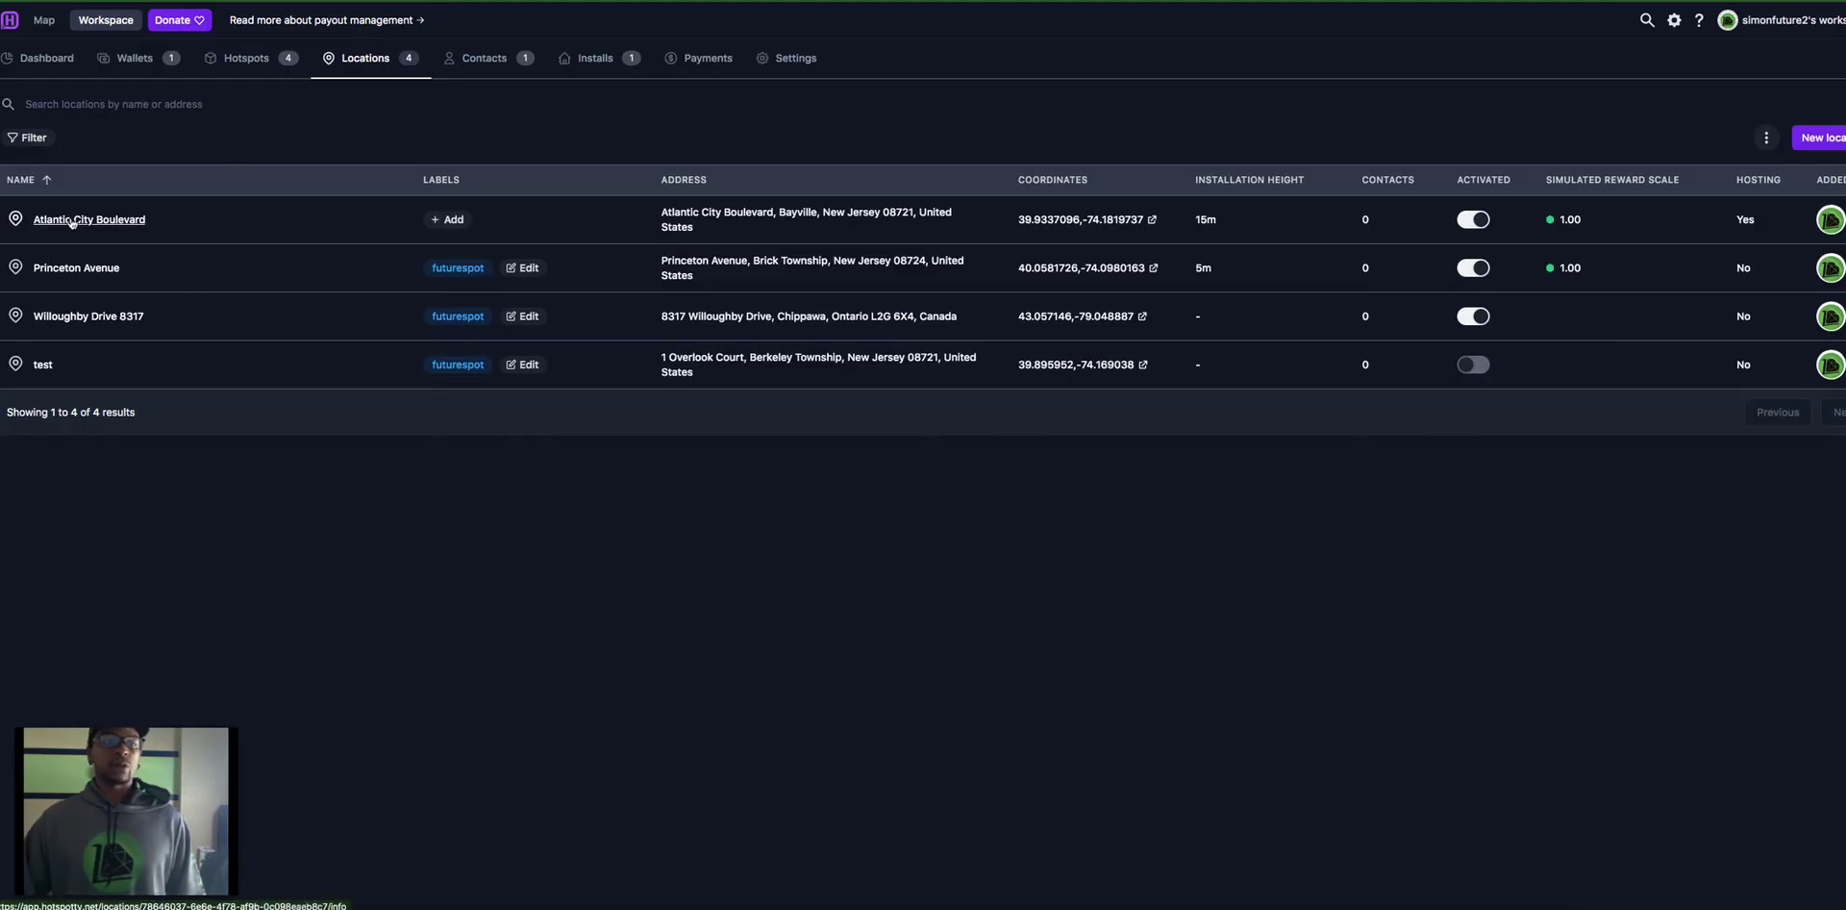
# Open the Atlantic City Boulevard location and examine its reward scaling metrics and density resolutions
pyautogui.click(219, 233)
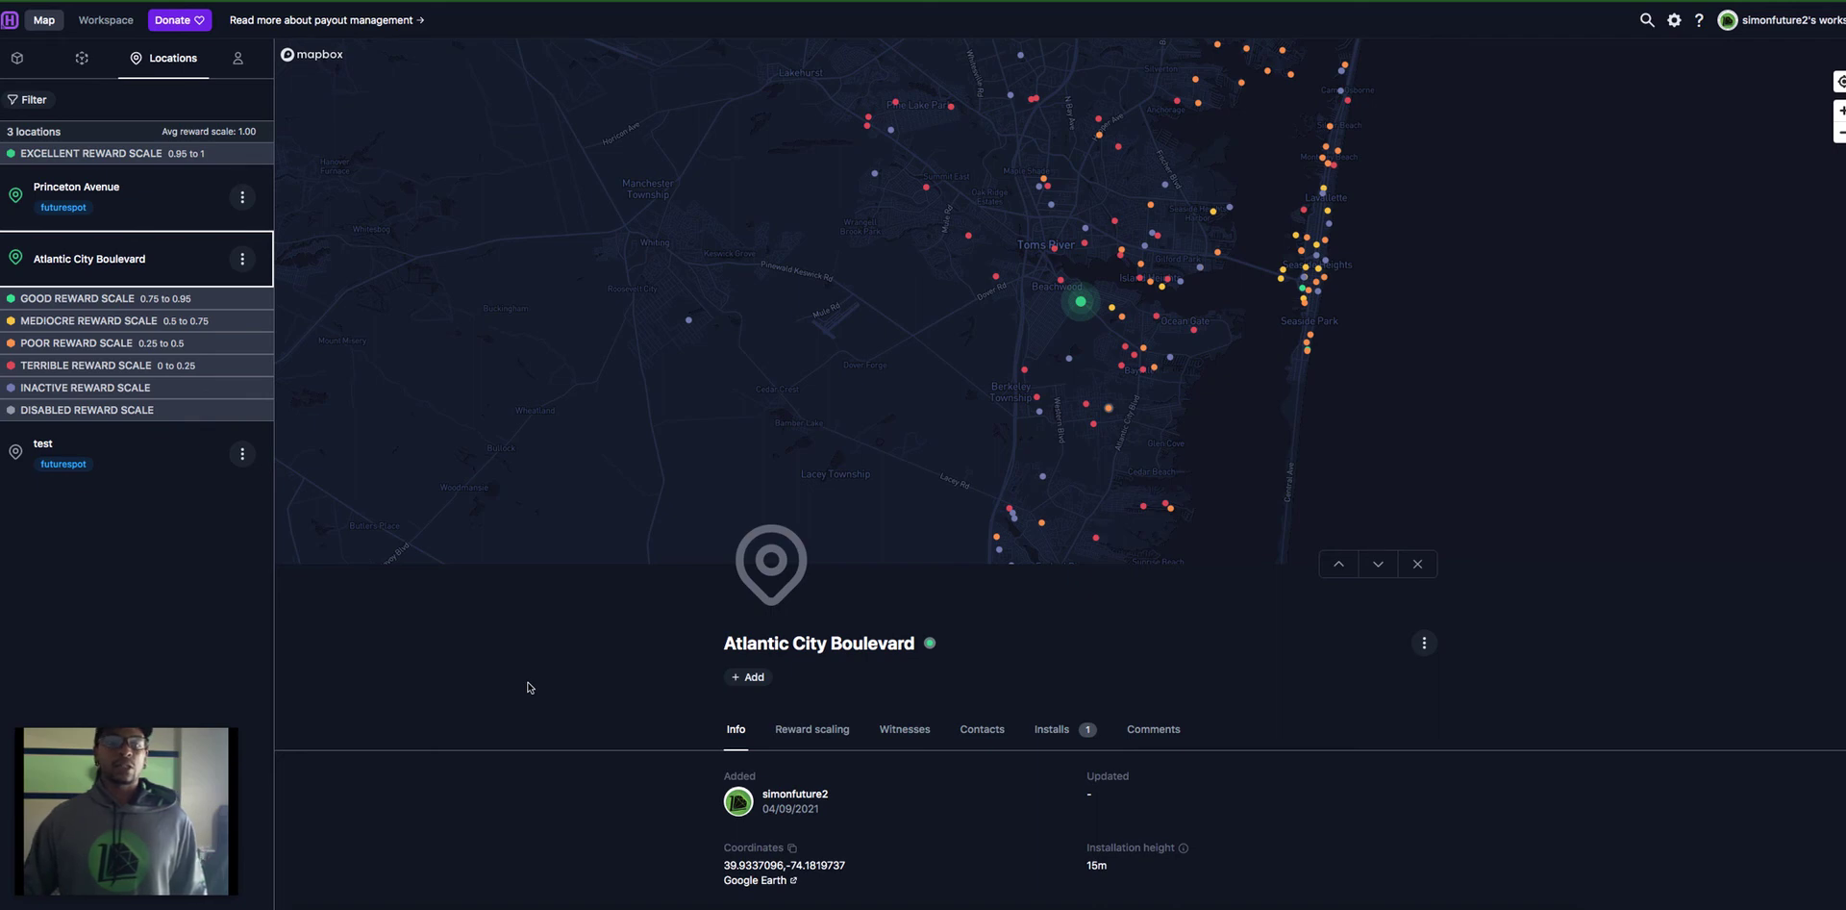
pyautogui.scroll(-1, 532, 682)
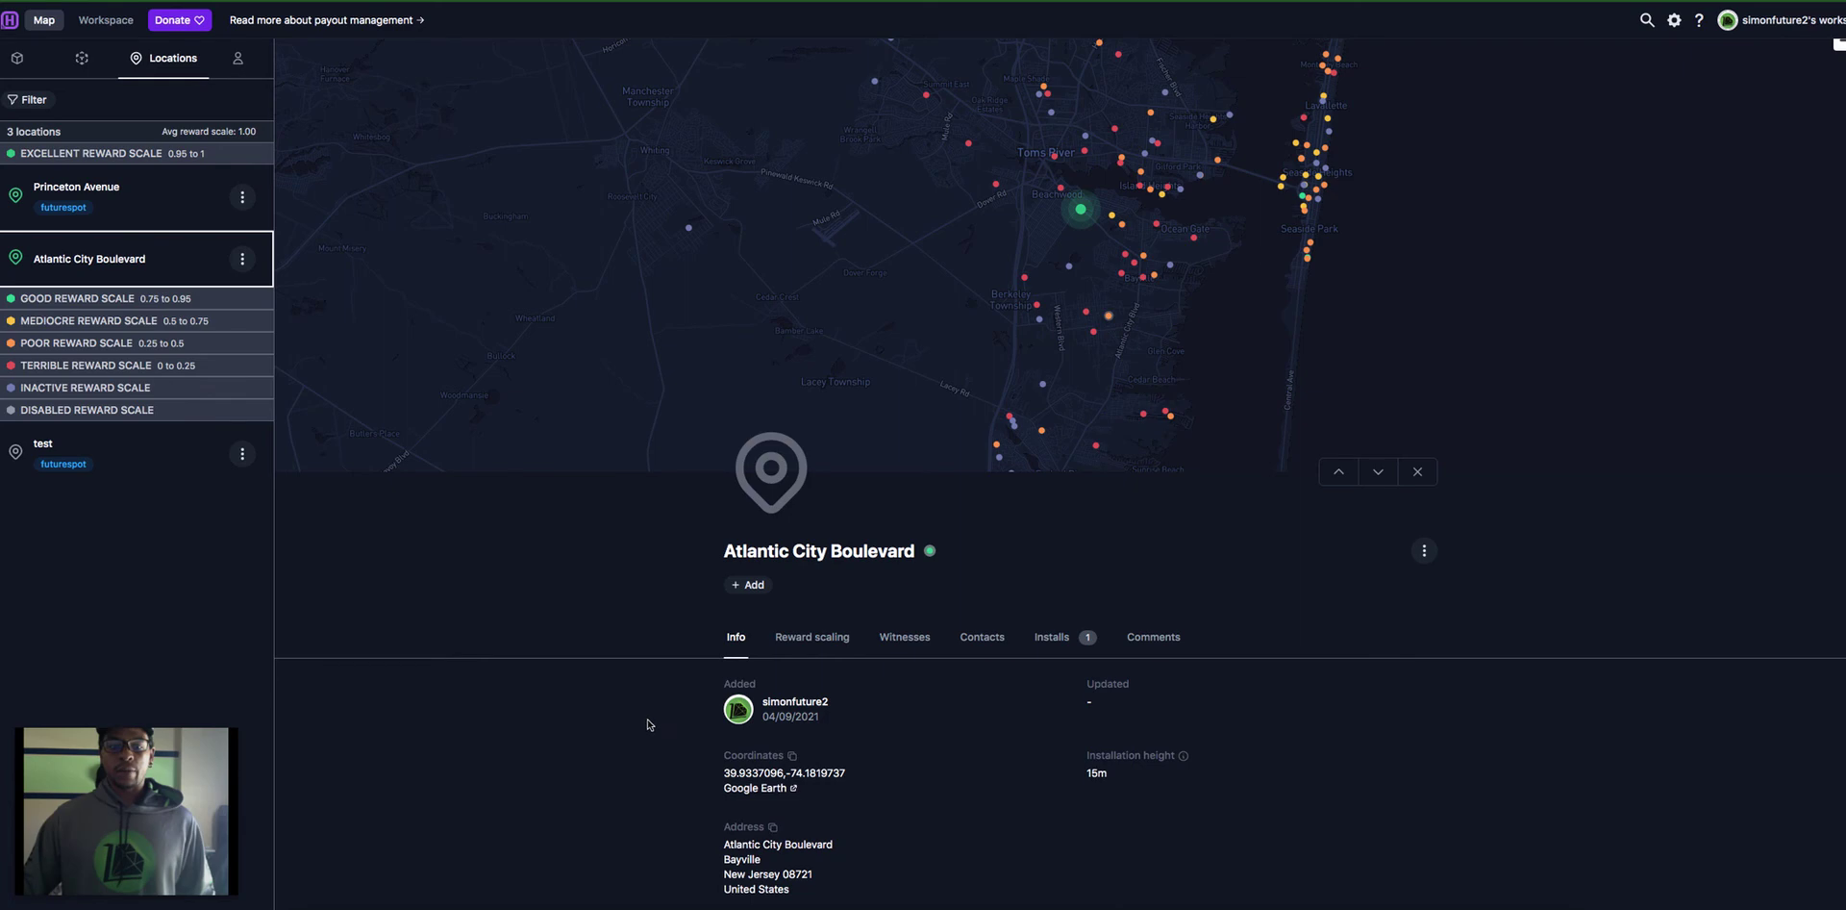
pyautogui.click(810, 640)
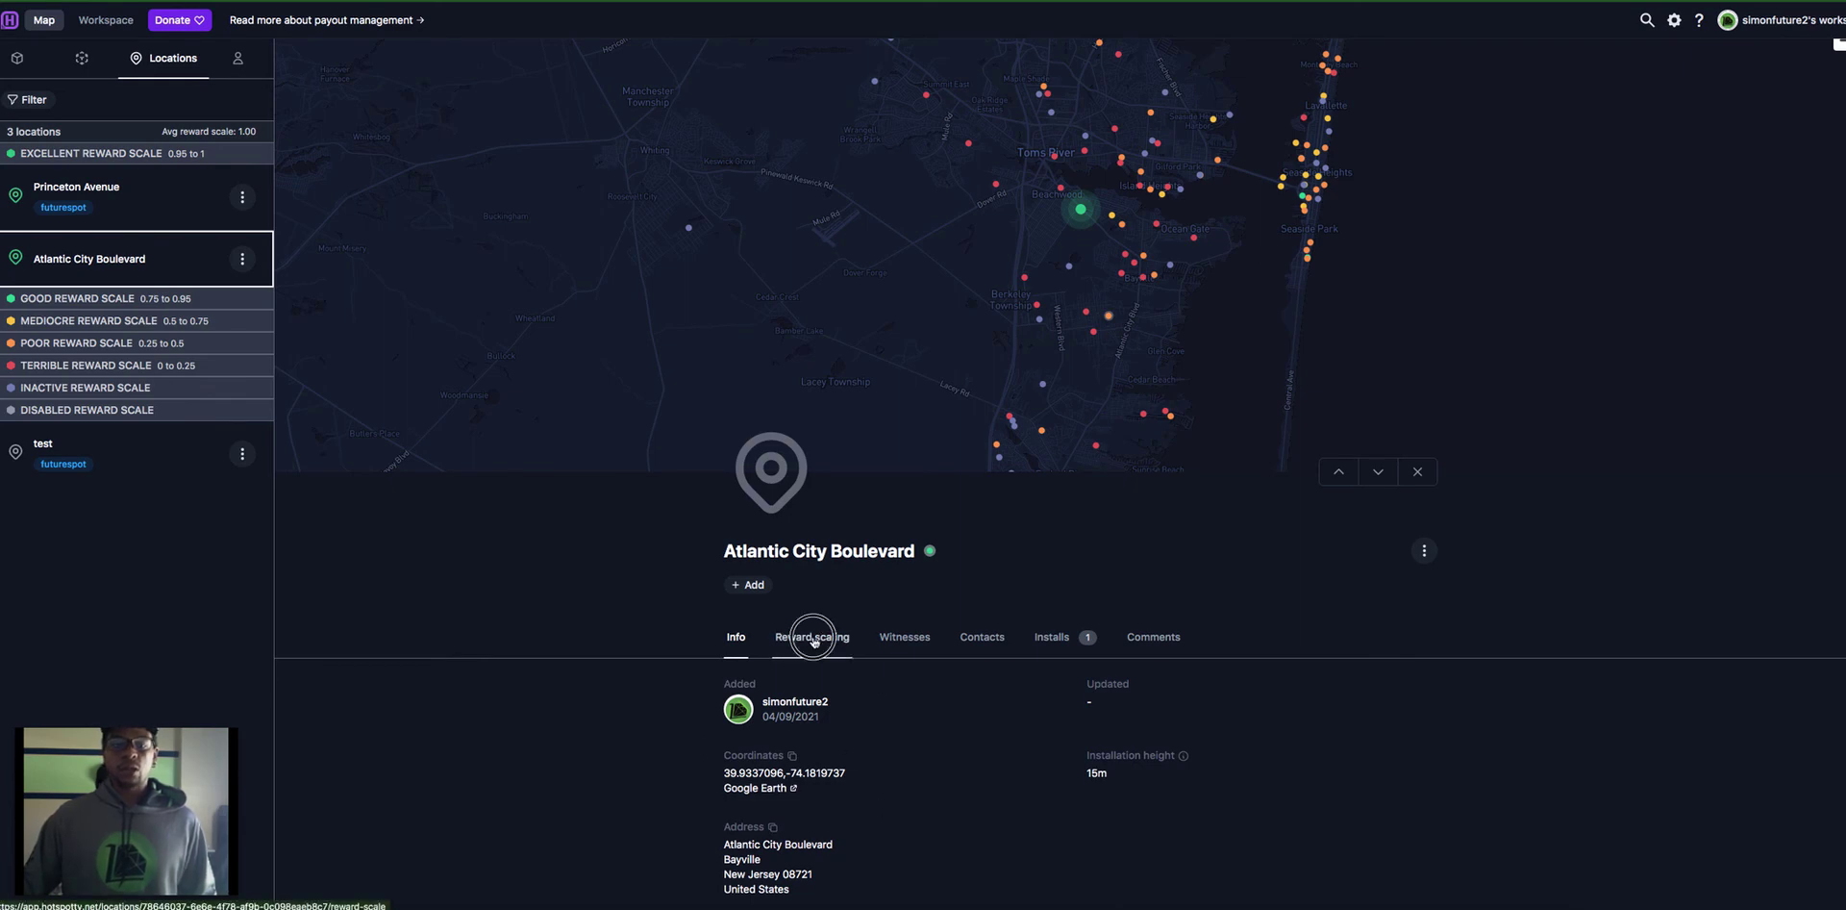
pyautogui.scroll(-4, 649, 678)
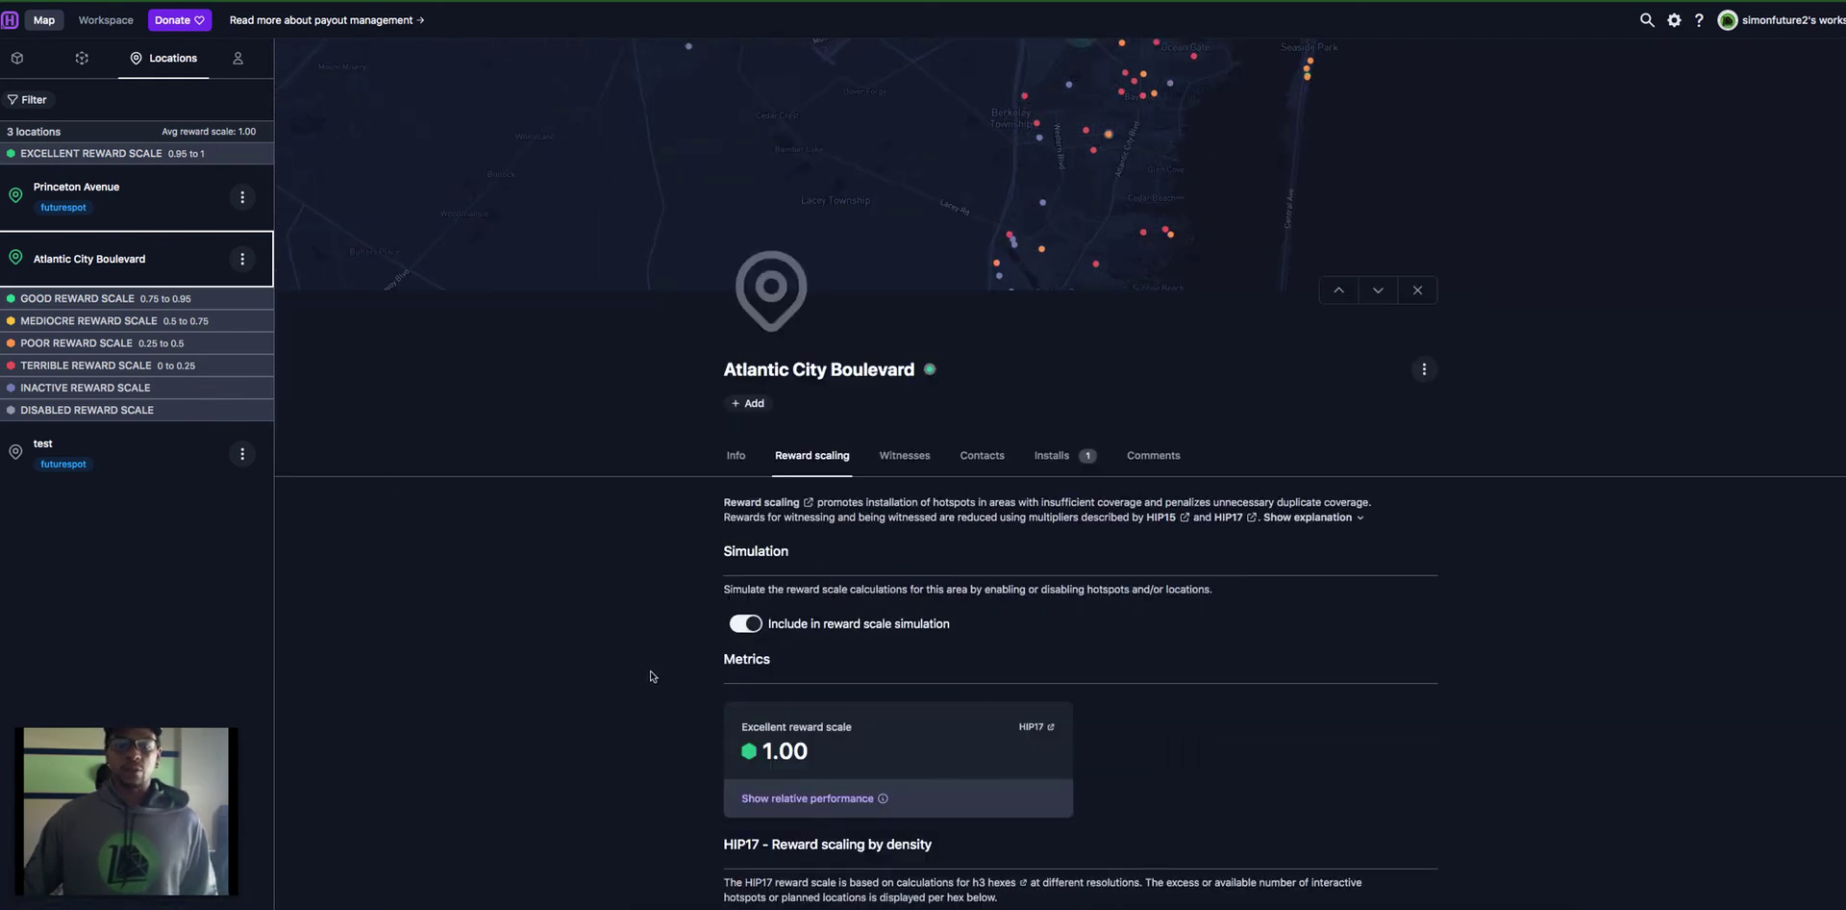
pyautogui.scroll(-1, 649, 678)
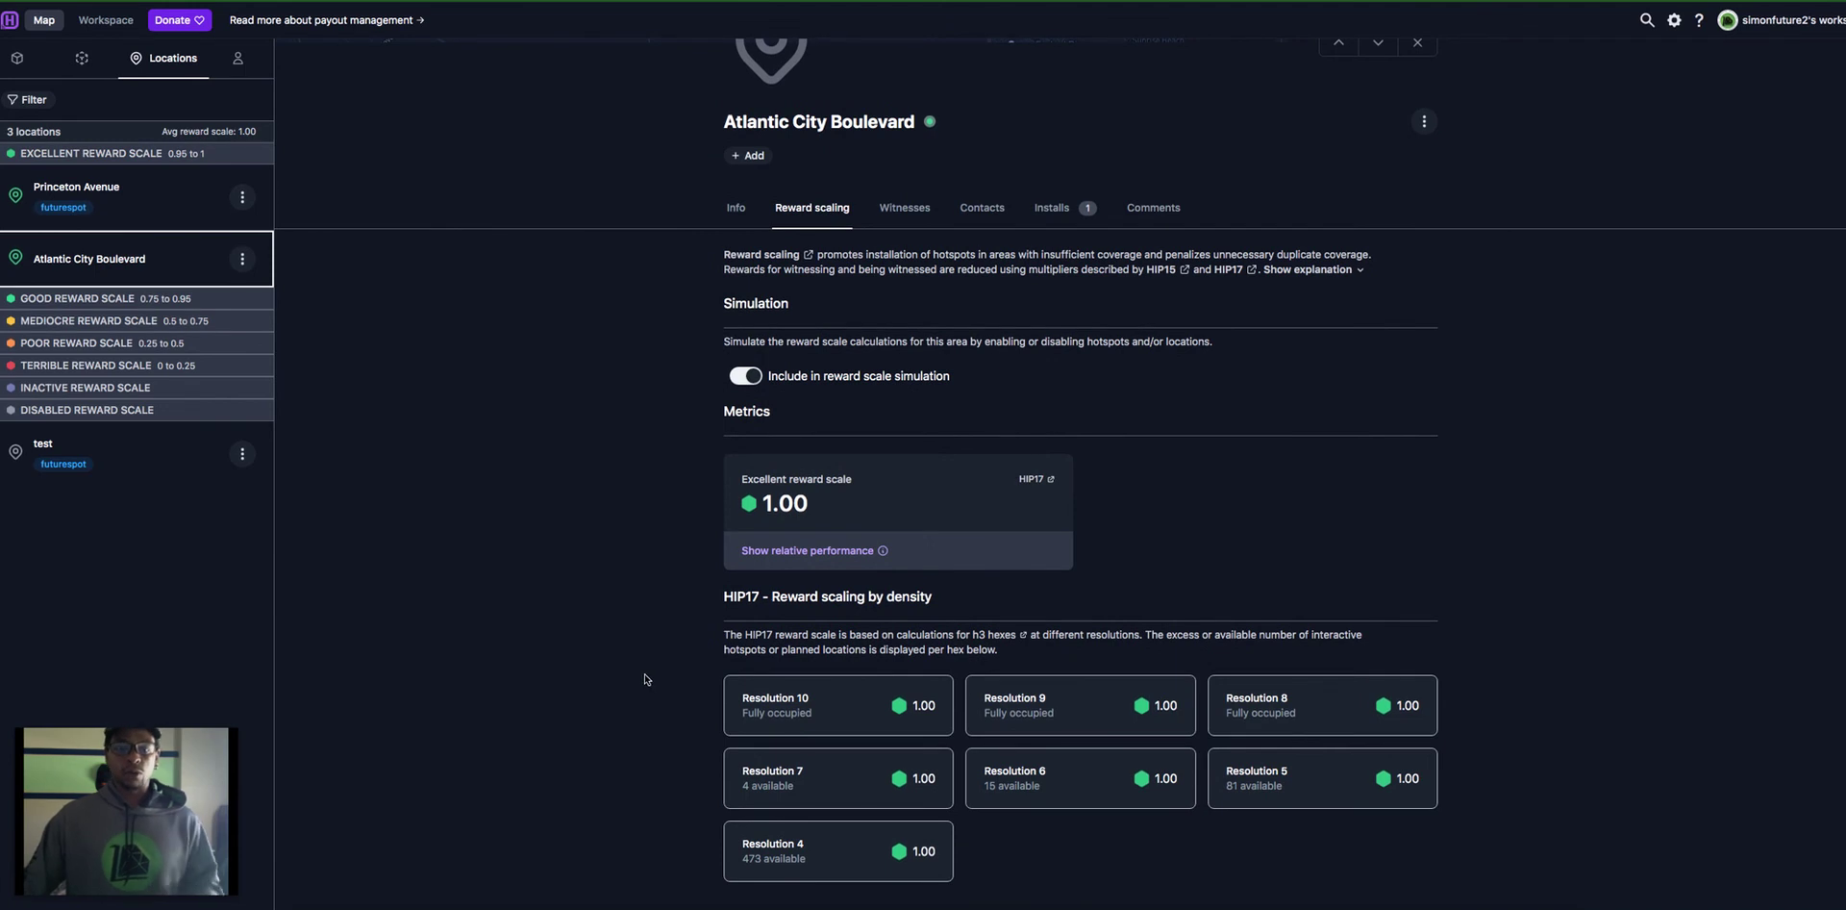
pyautogui.scroll(1, 505, 516)
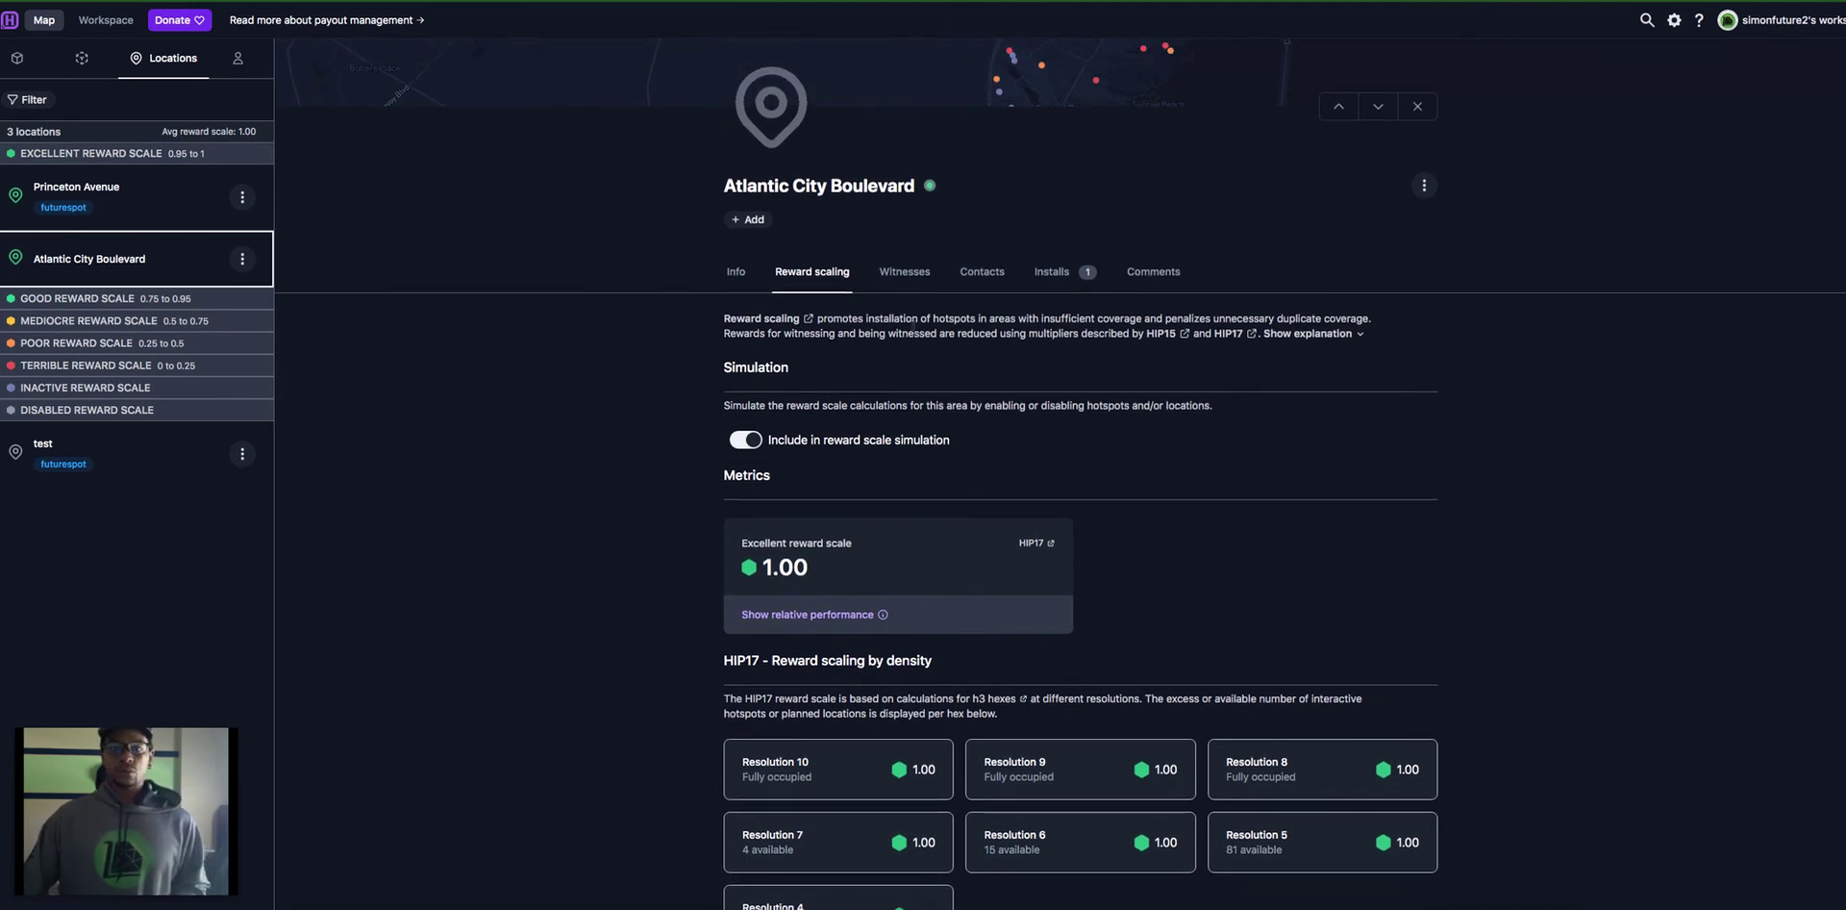
# Review the witnesses, contacts, installs and comments sections of the Atlantic City Boulevard location
pyautogui.click(913, 276)
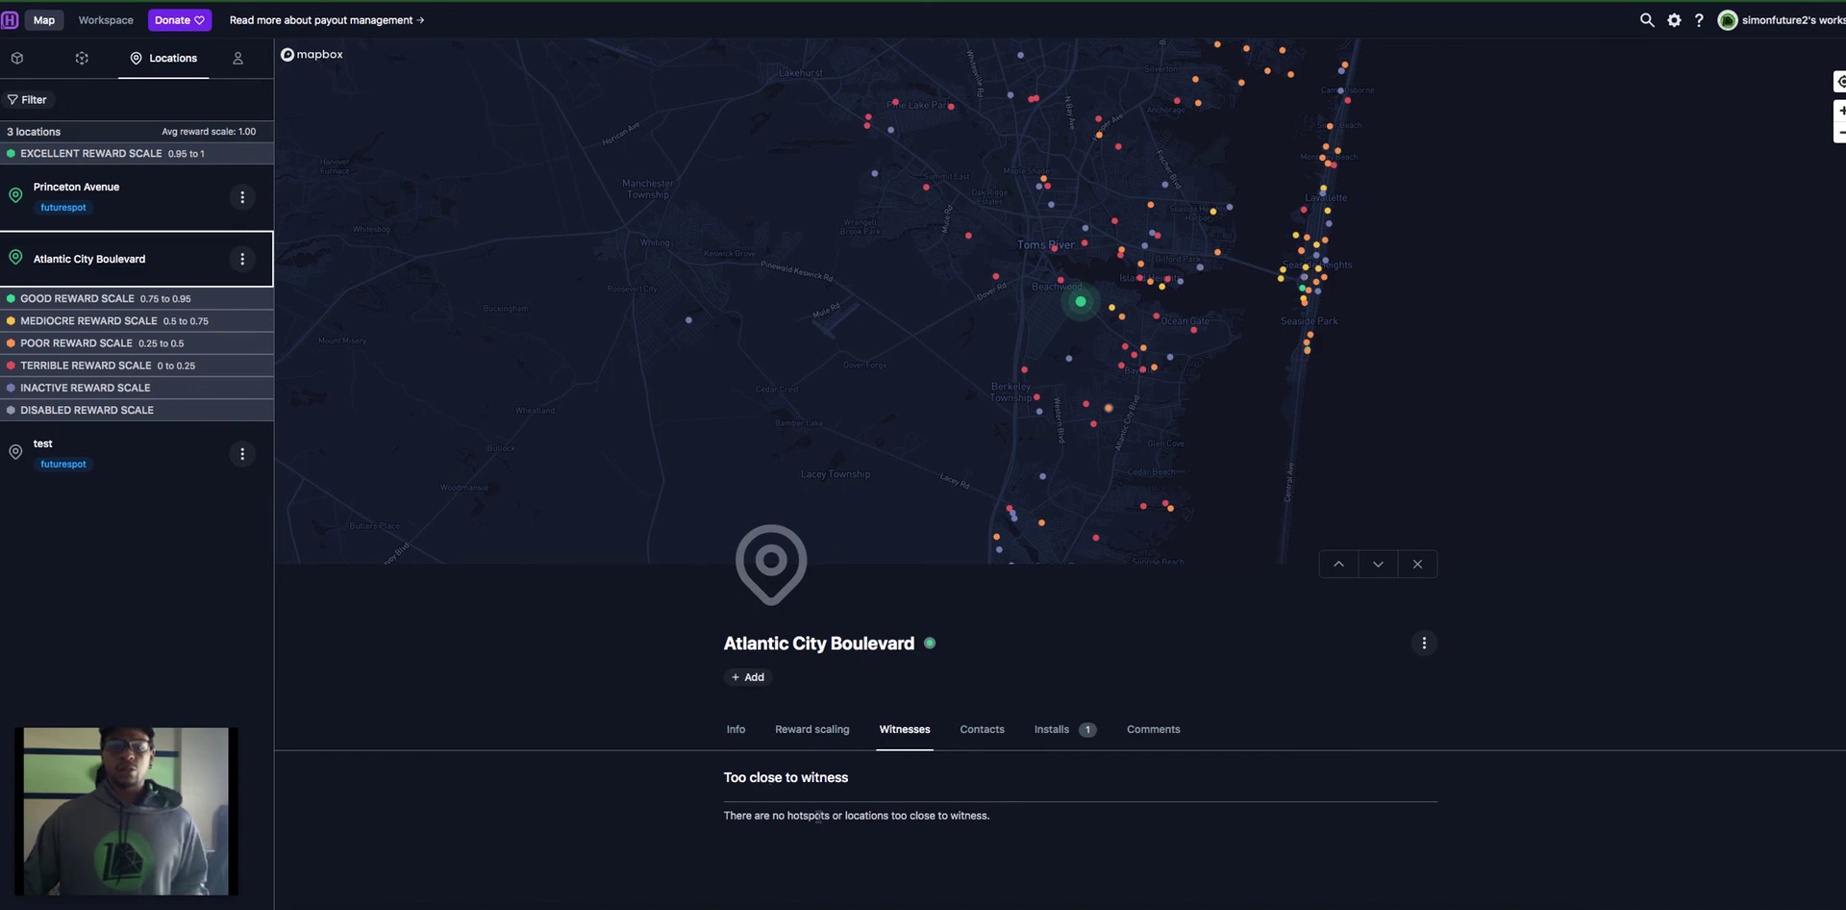
pyautogui.click(980, 743)
pyautogui.click(1048, 737)
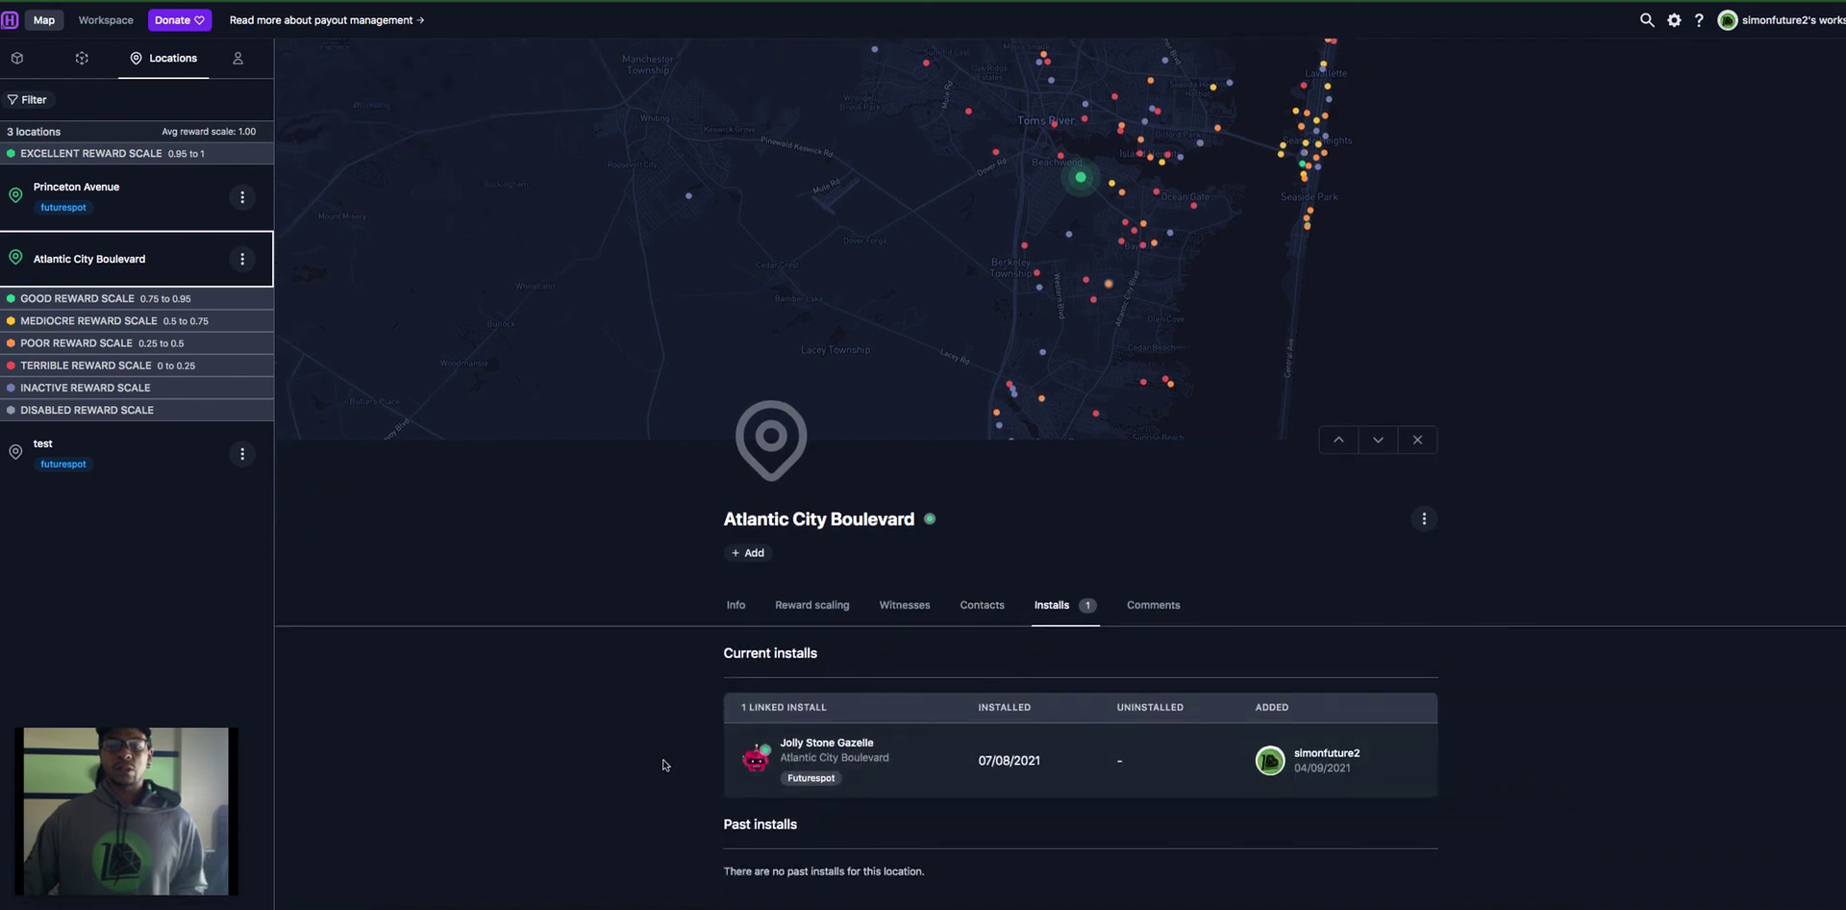
pyautogui.scroll(-1, 654, 765)
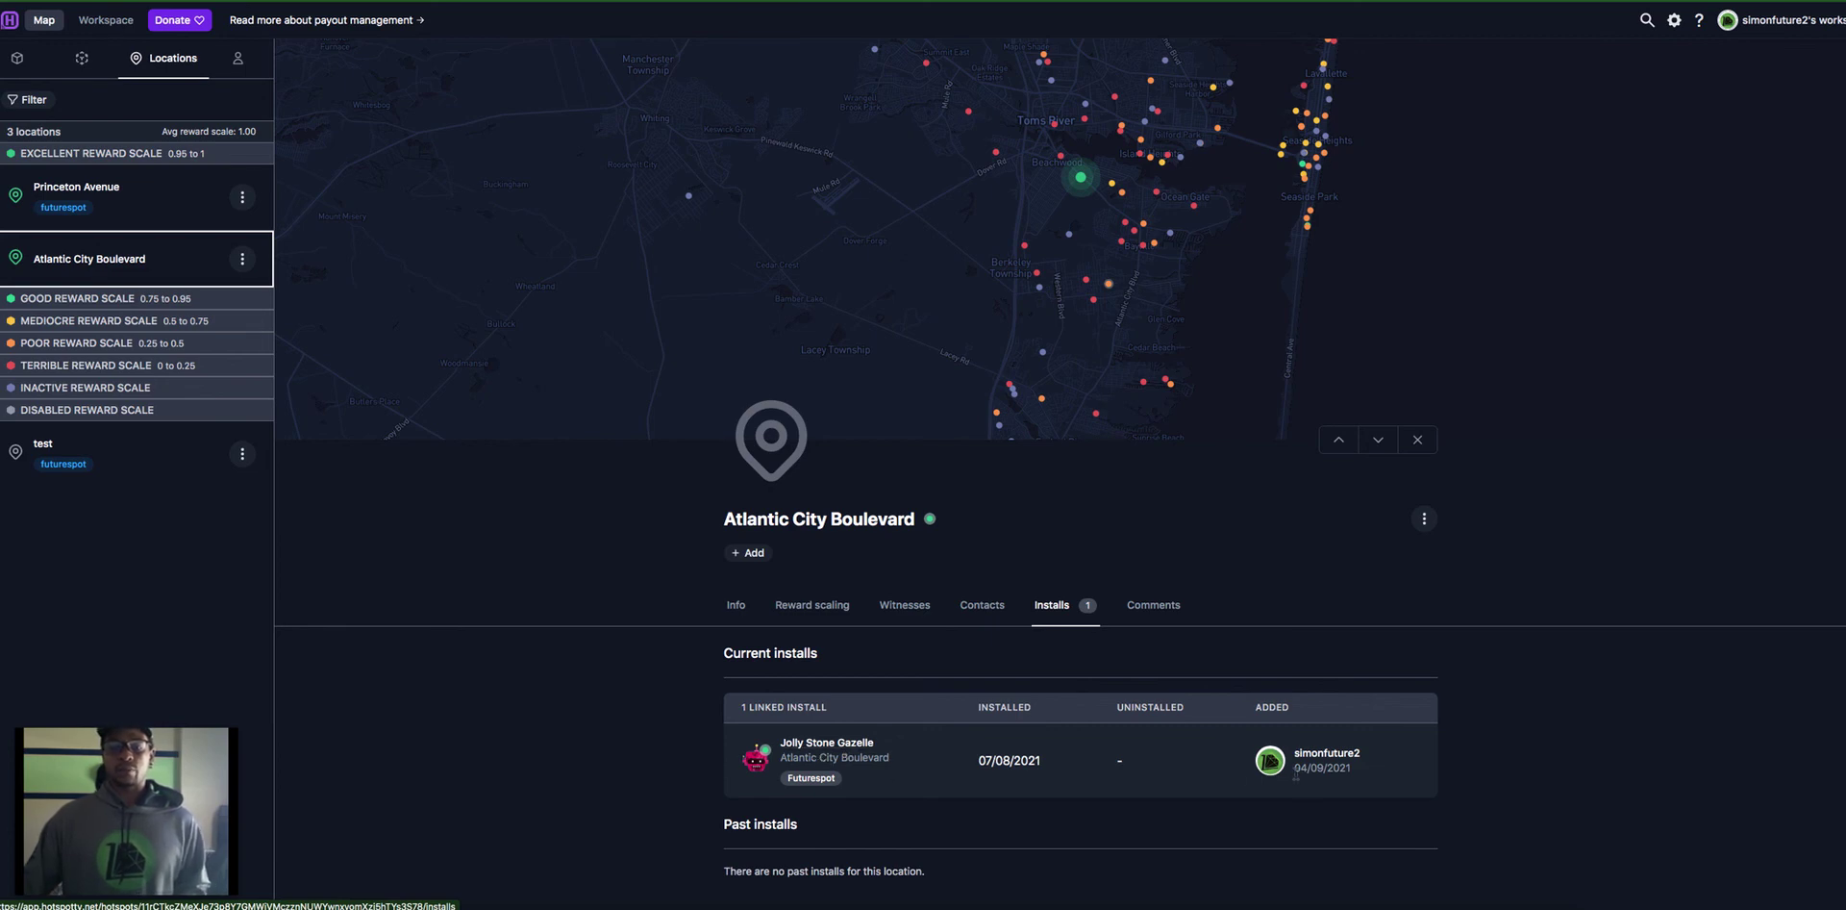
pyautogui.click(1137, 629)
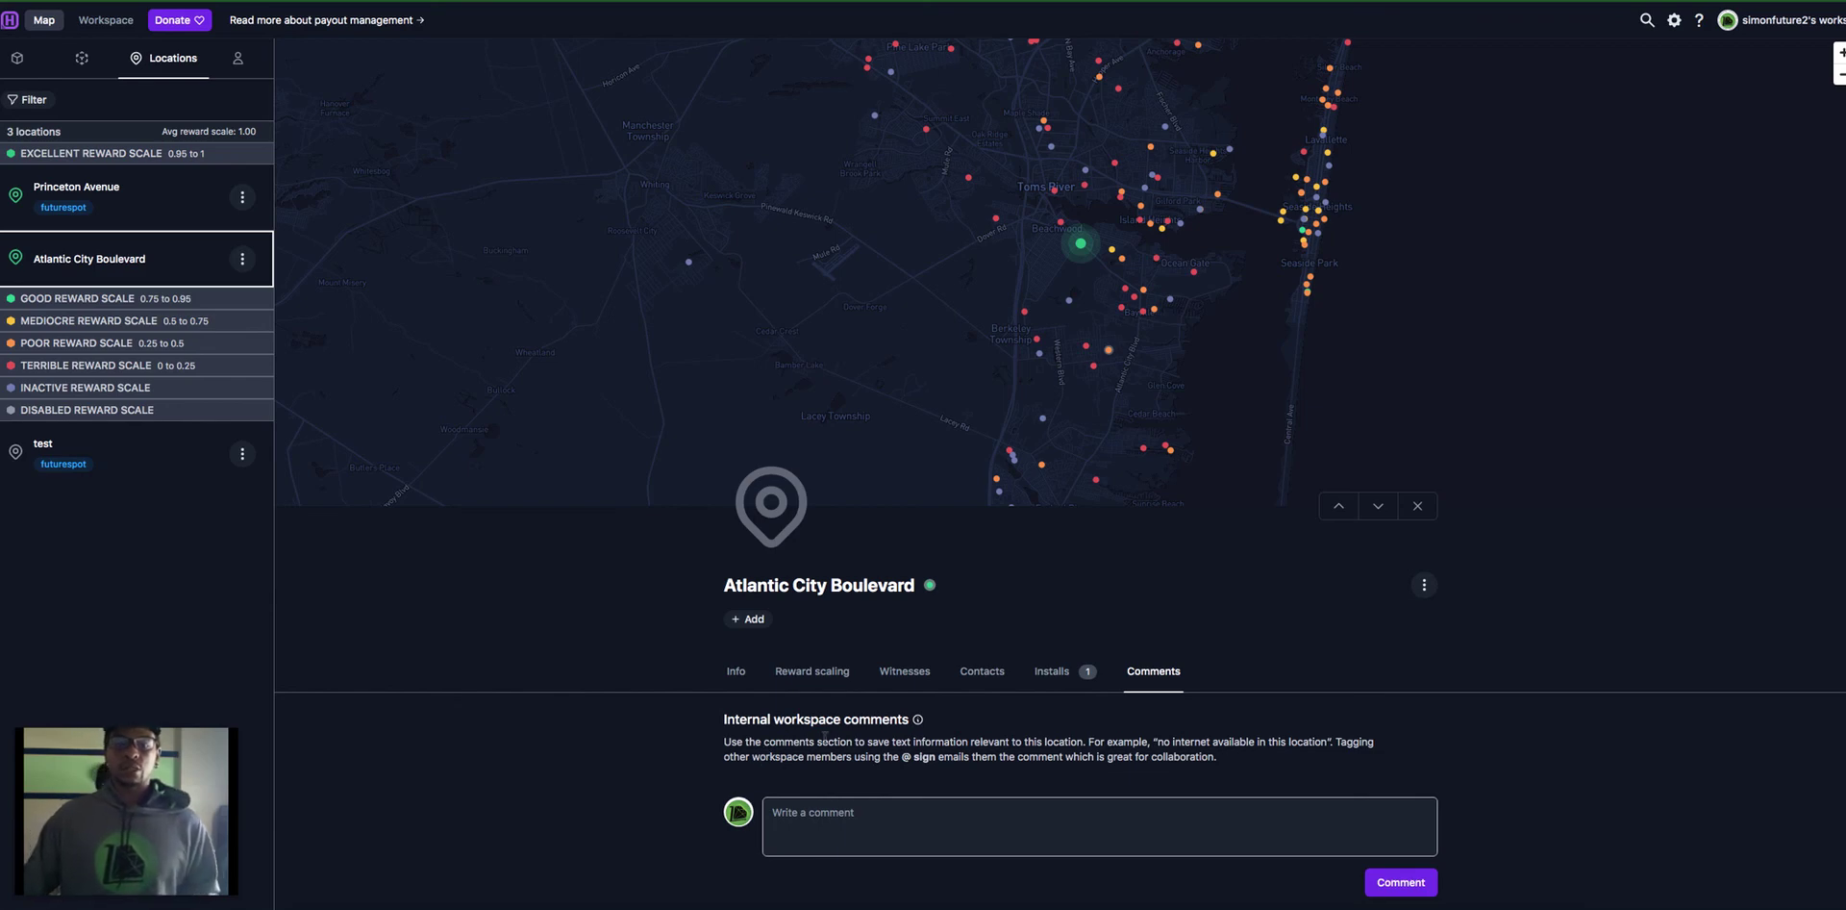
pyautogui.moveTo(917, 720)
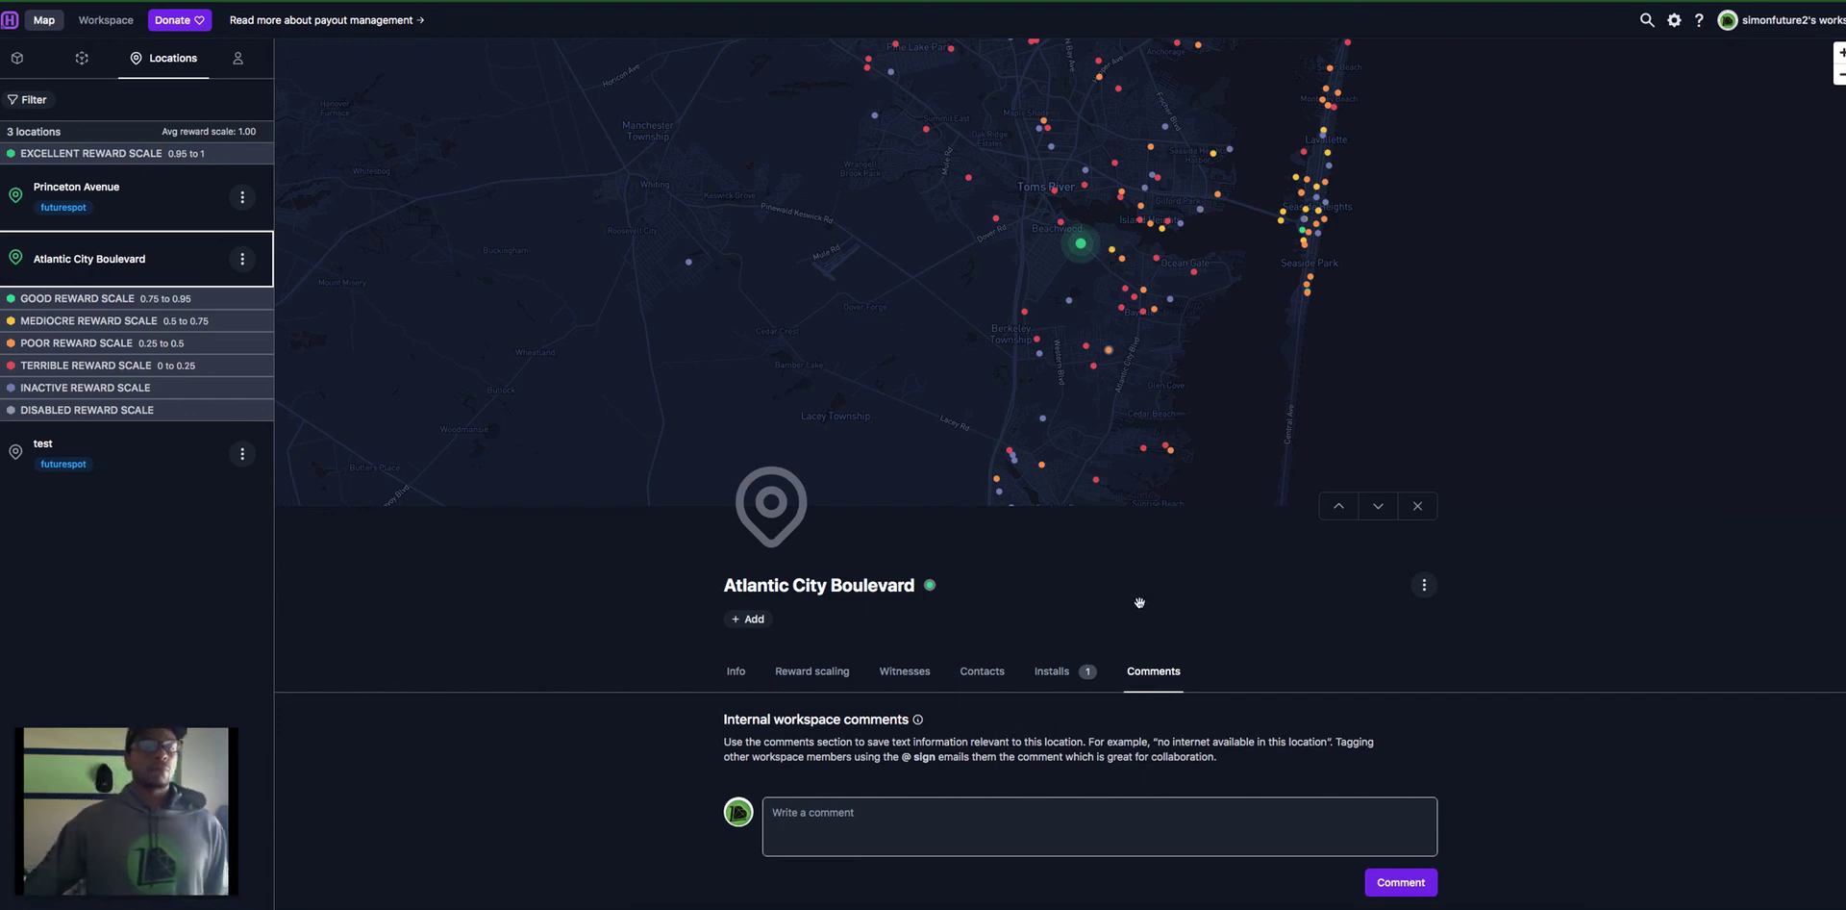
# Open the owner contact section of the Brave Nylon Caribou hotspot and start adding a label to its wallet
pyautogui.press('Escape')
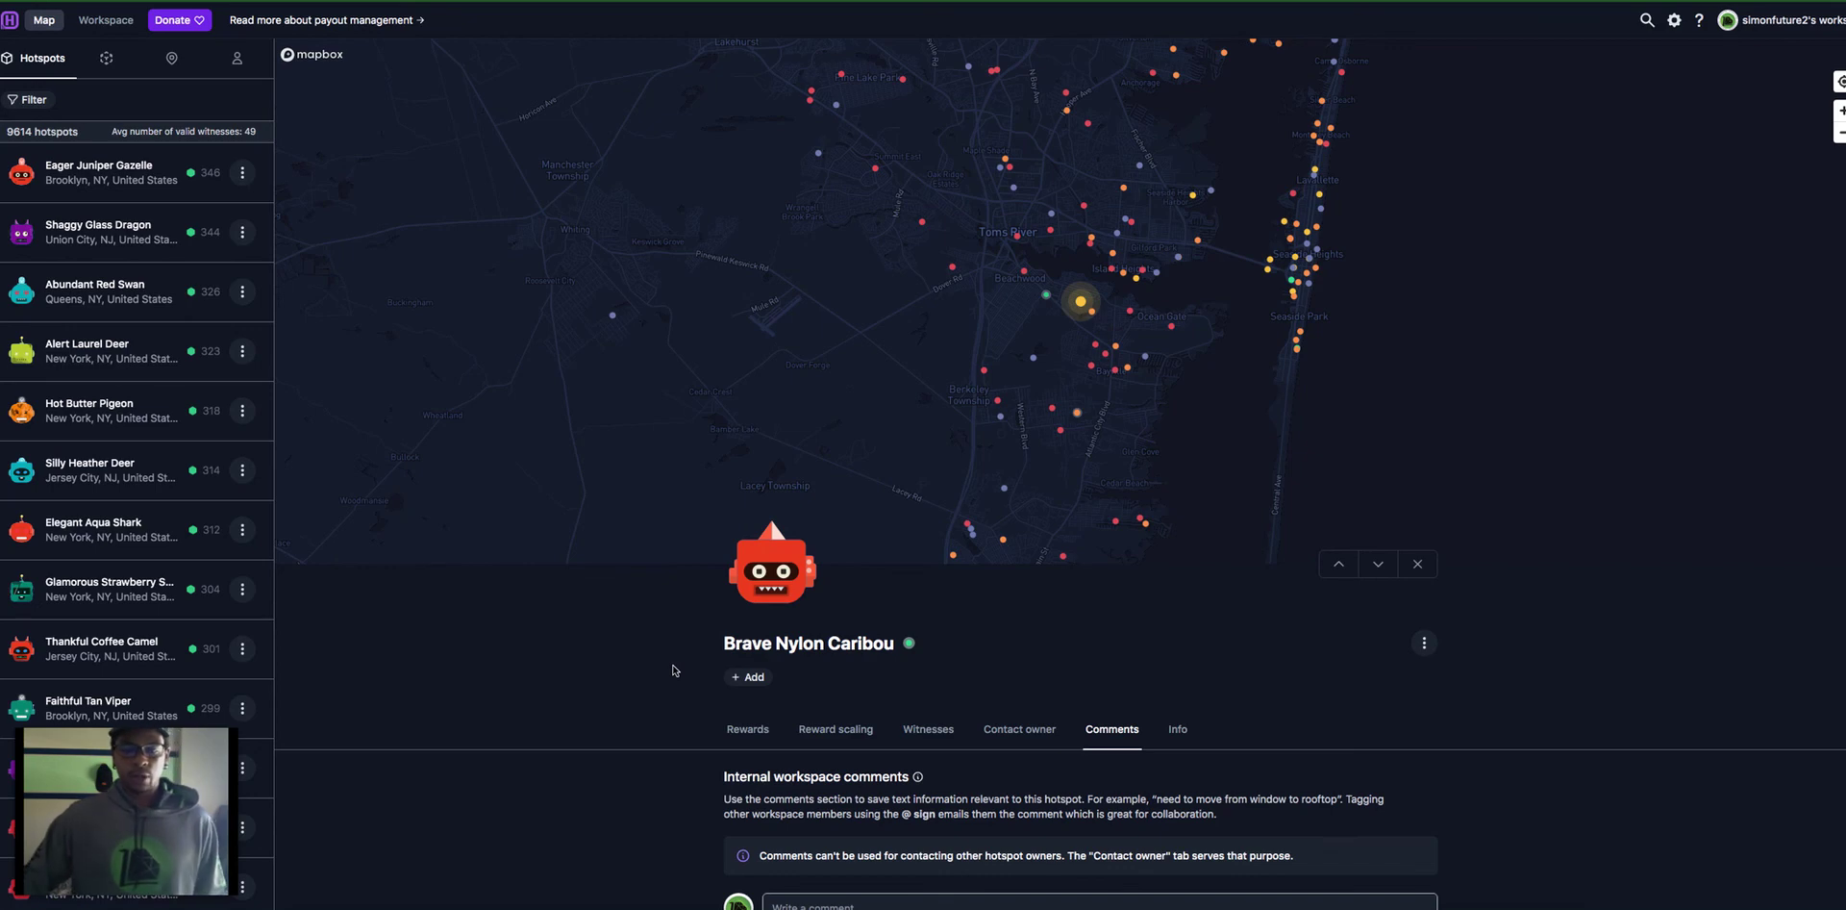
pyautogui.scroll(-1, 673, 670)
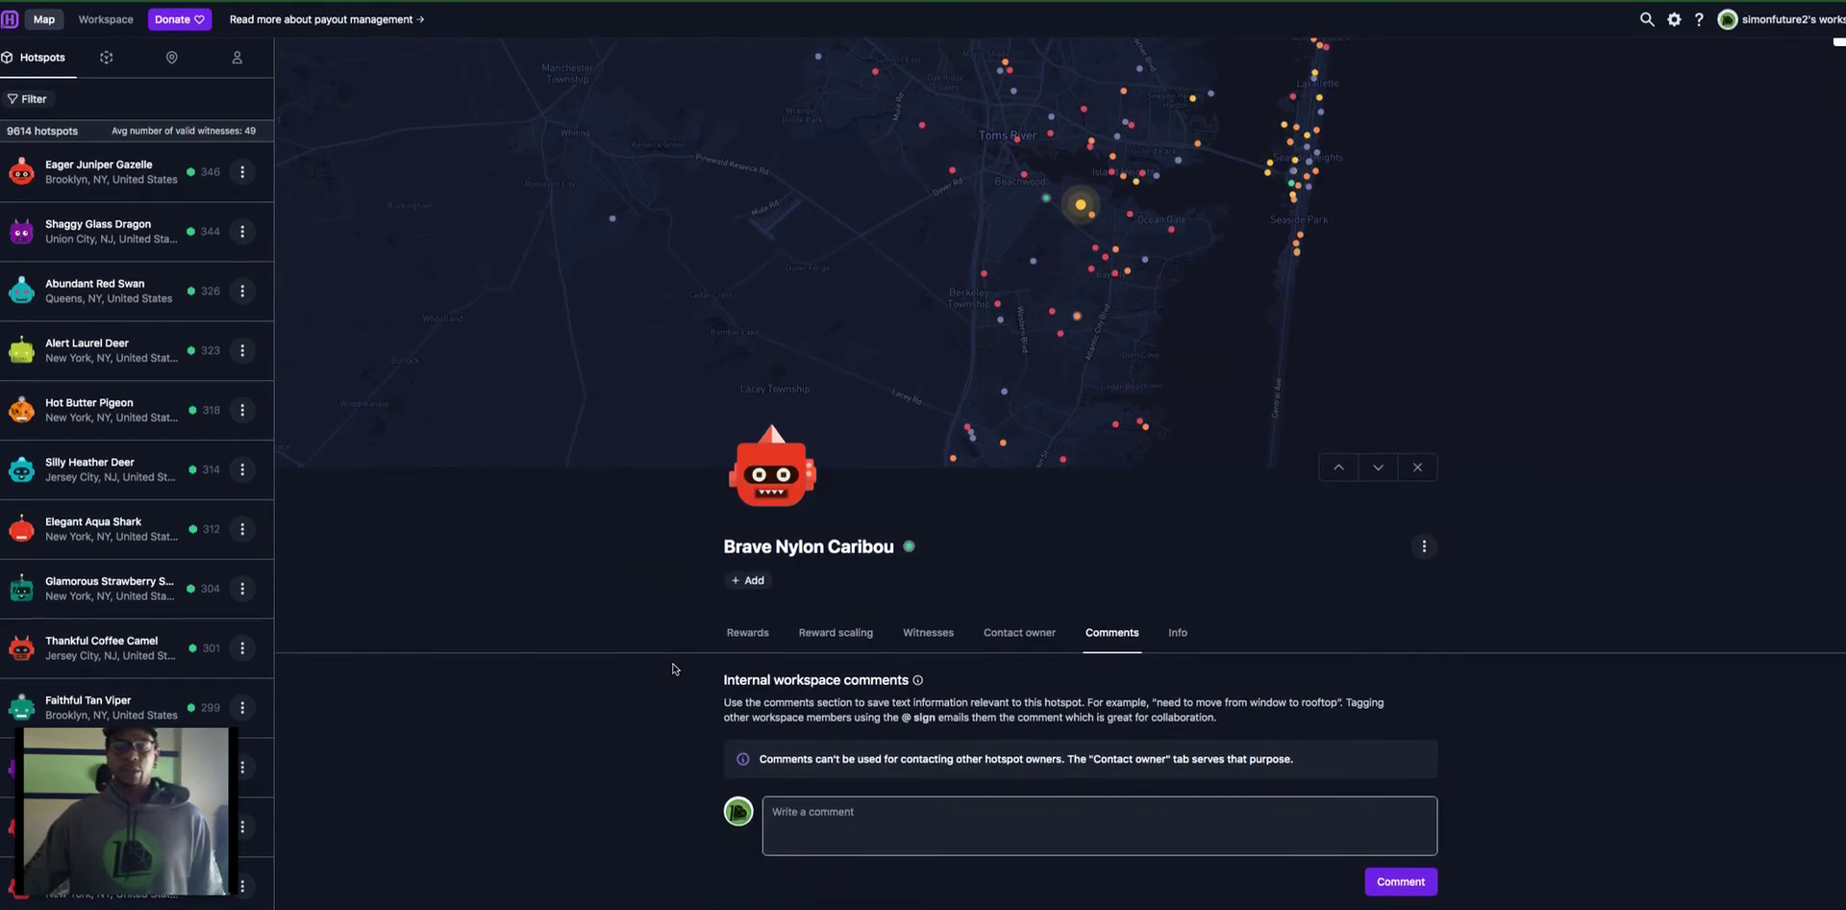
pyautogui.click(1026, 645)
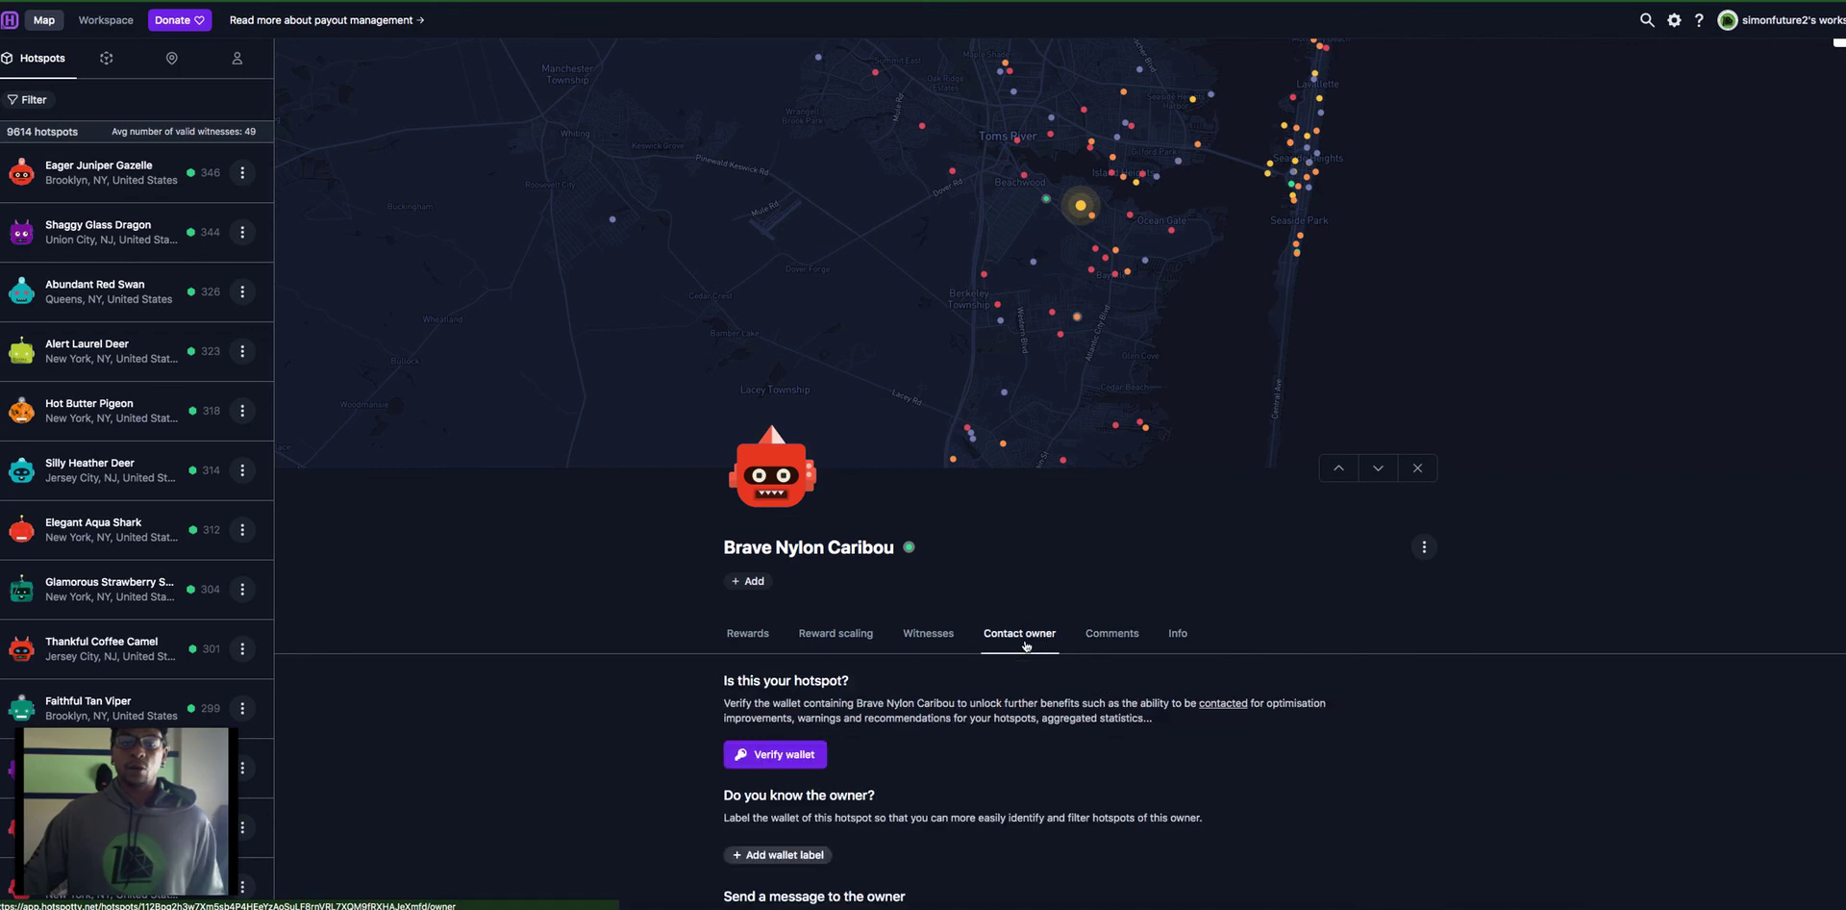
pyautogui.scroll(-3, 689, 664)
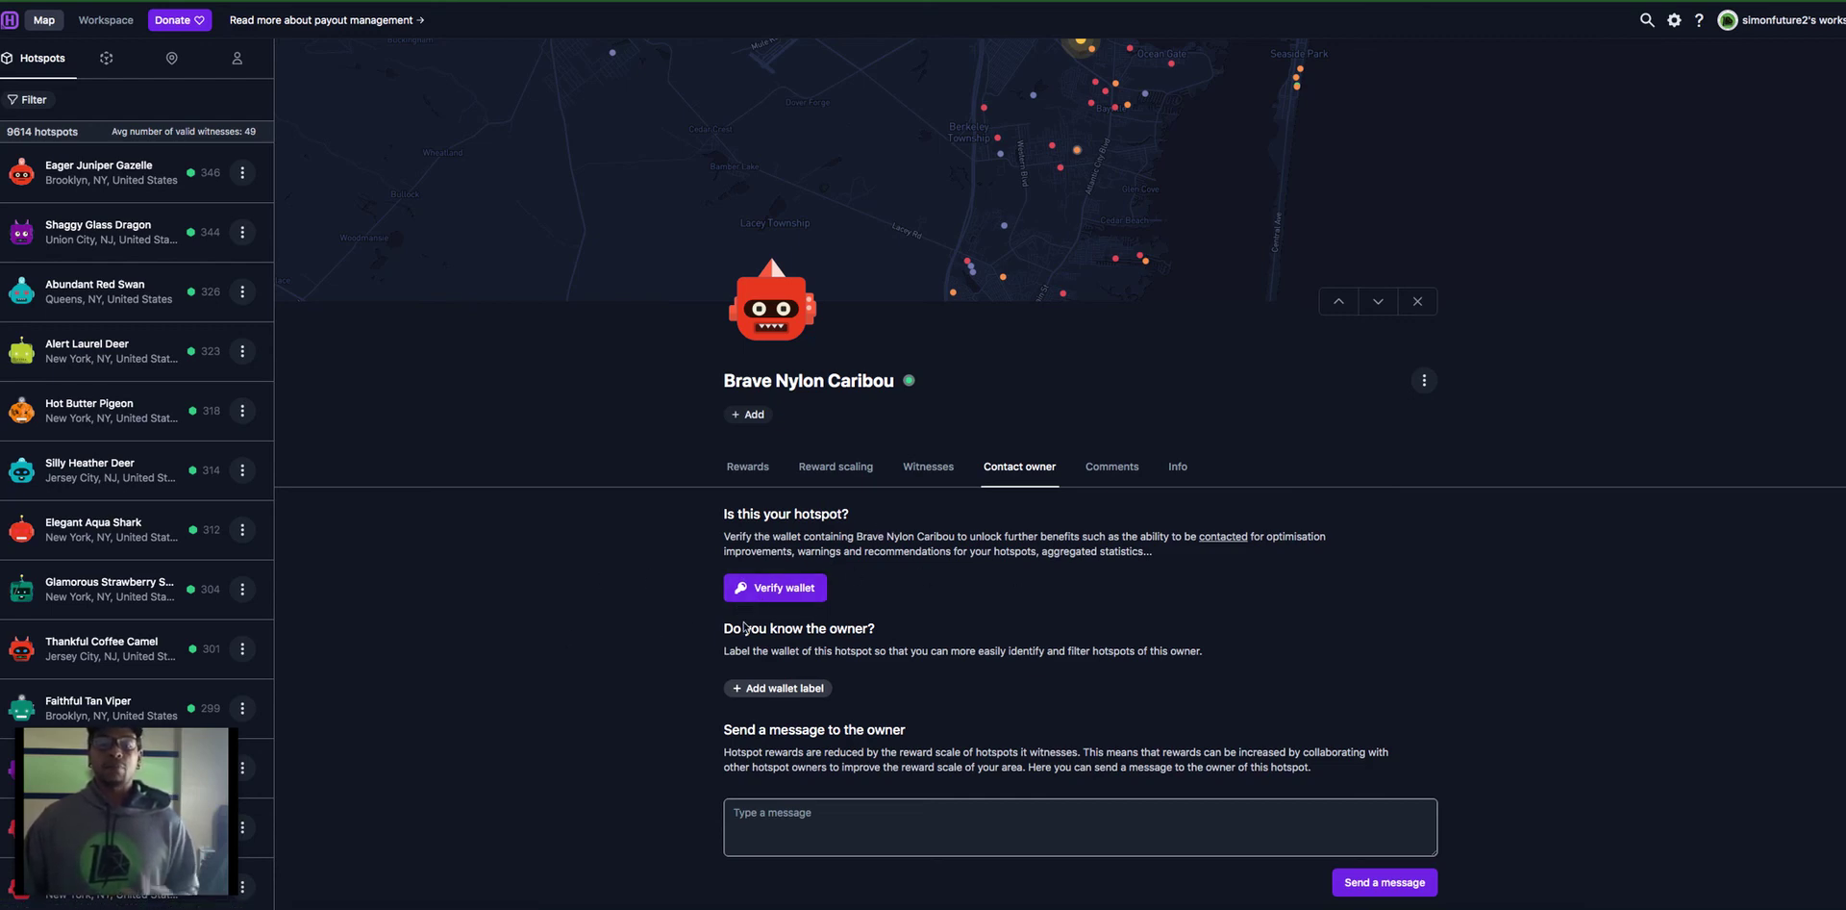
pyautogui.click(766, 689)
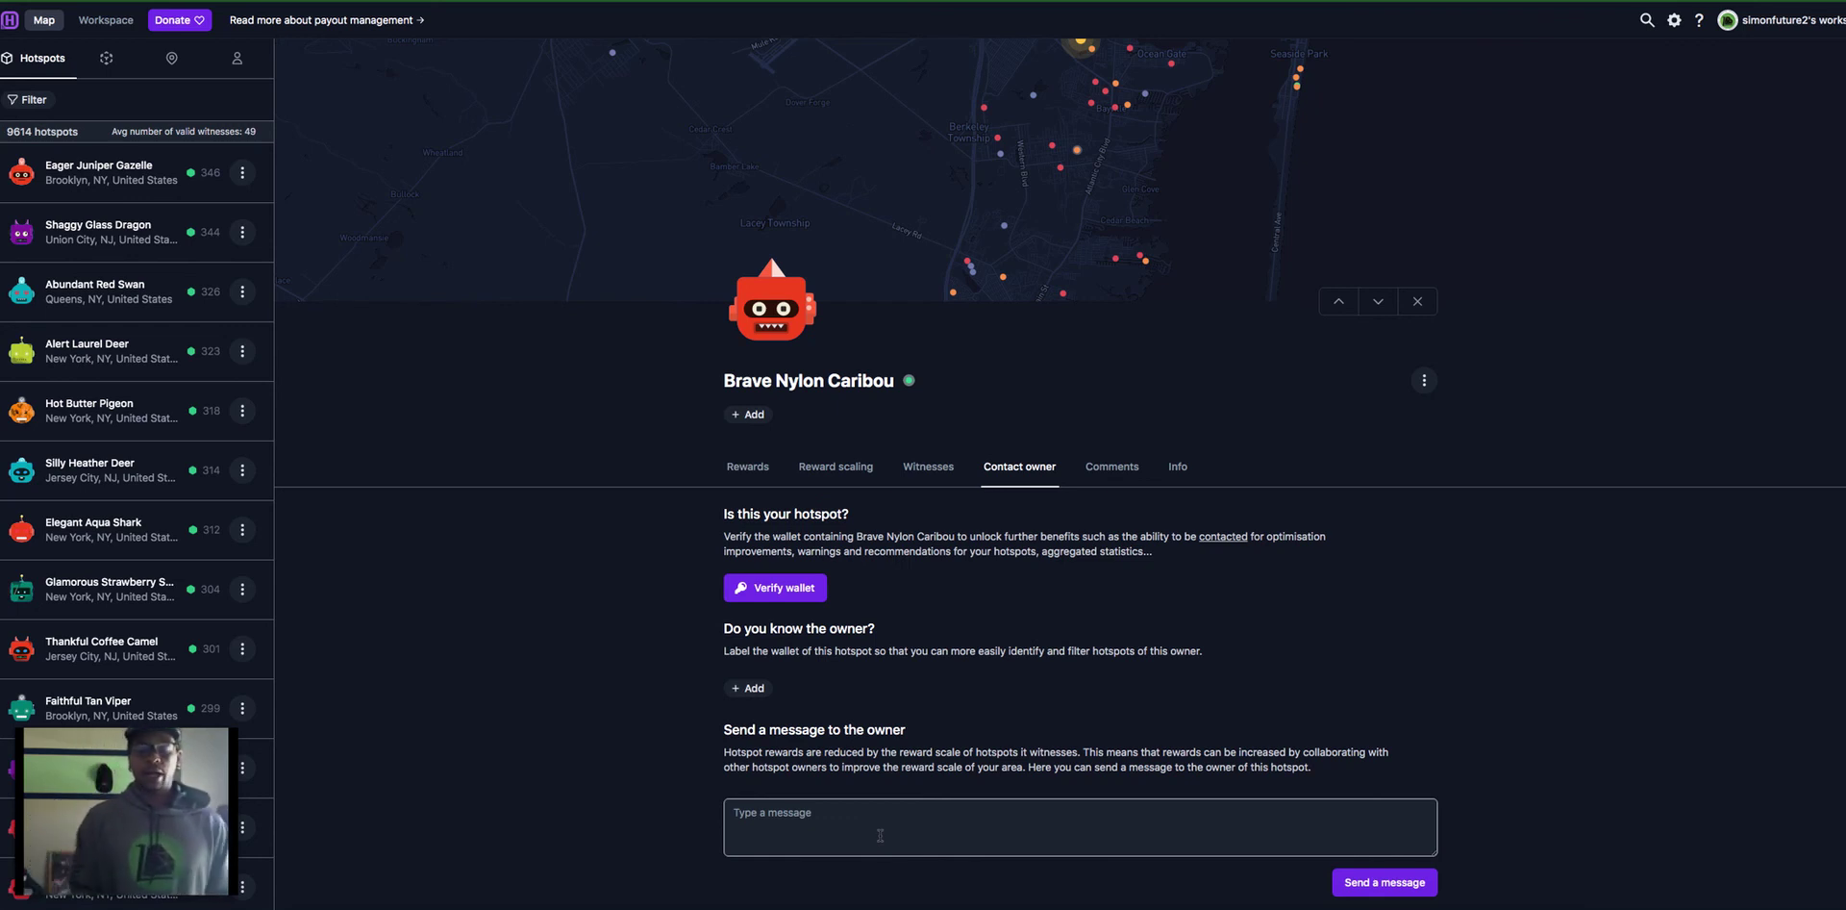
# Draft a message to the hotspot's owner reading "hi i would like to talkabout hotpso t" and delete its last characters, without sending it
pyautogui.click(747, 813)
pyautogui.write('hi i would like to talkabout hotpso t')
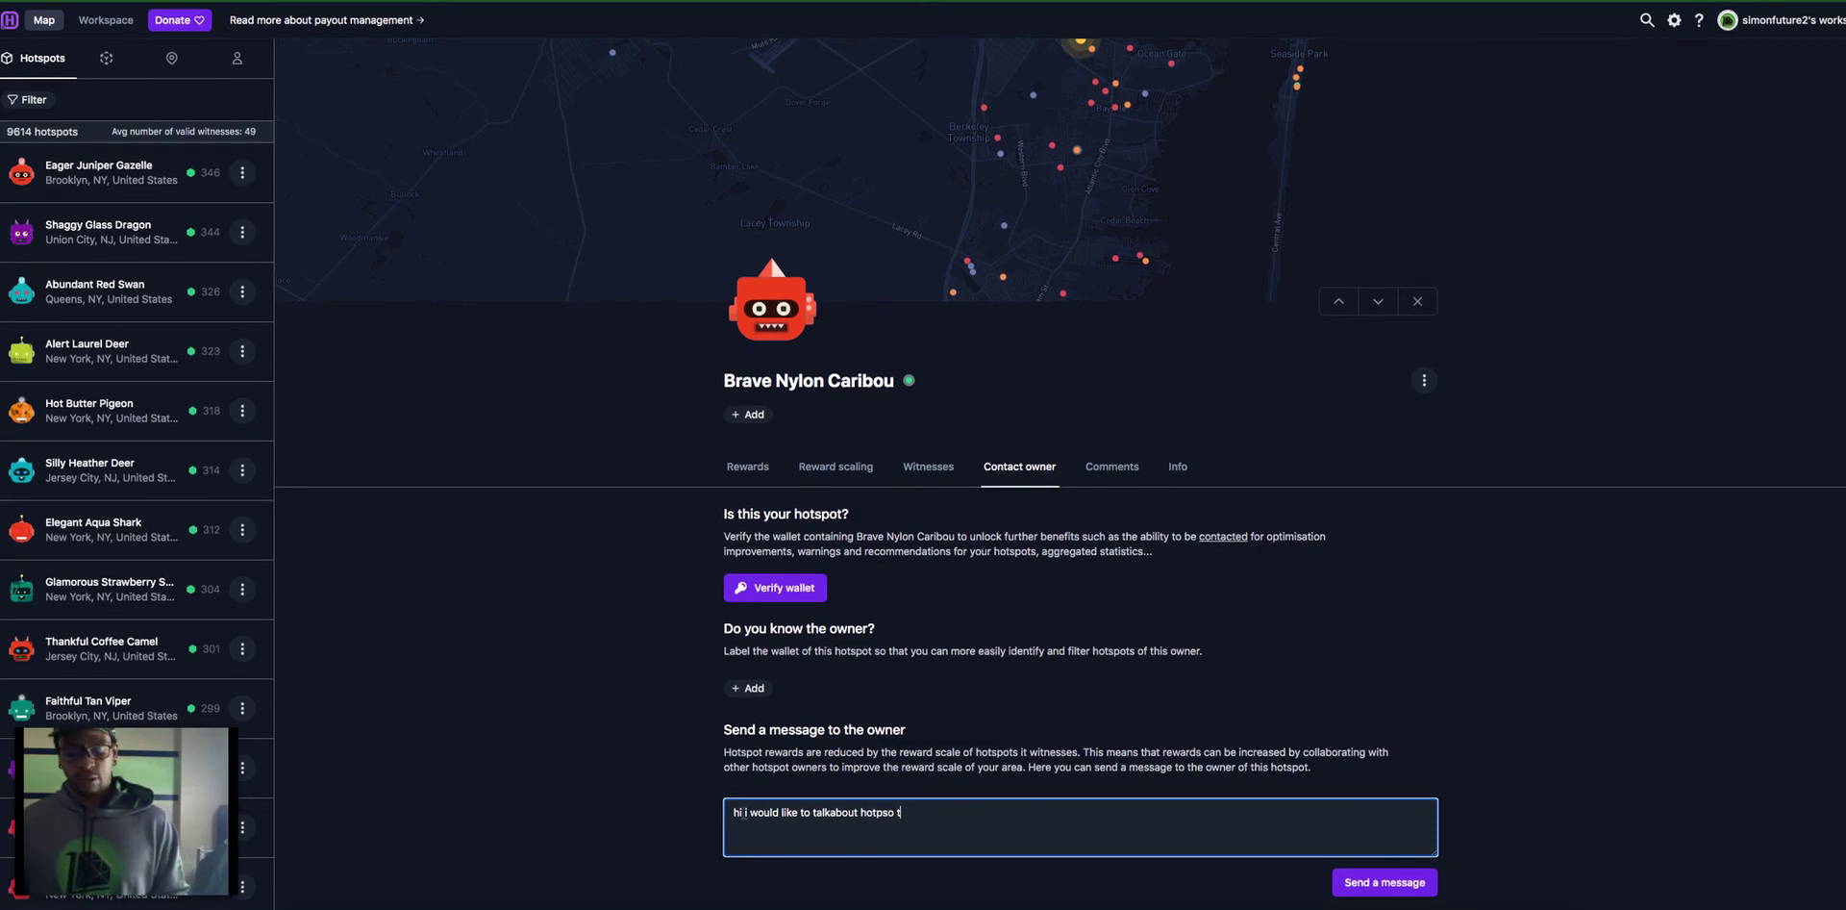
pyautogui.press('BackSpace')
pyautogui.press('BackSpace')
pyautogui.press('BackSpace')
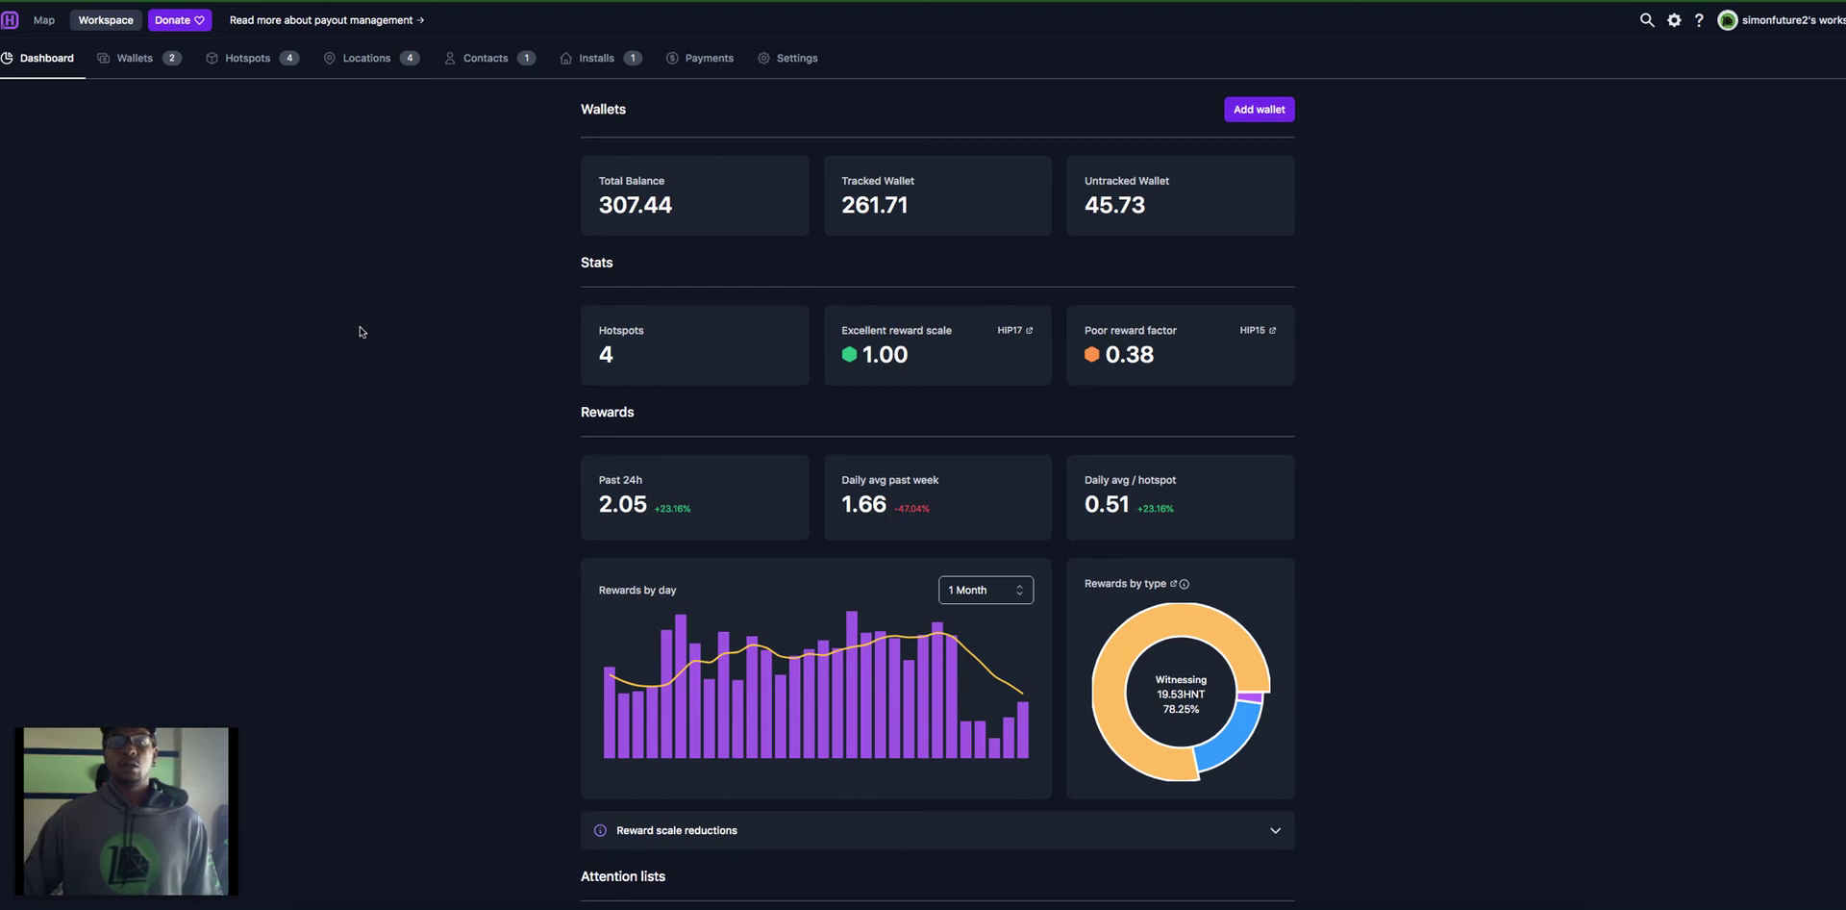
# Review the workspace dashboard's wallet balances, rewards and attention lists
pyautogui.scroll(-1, 360, 328)
pyautogui.scroll(-3, 359, 332)
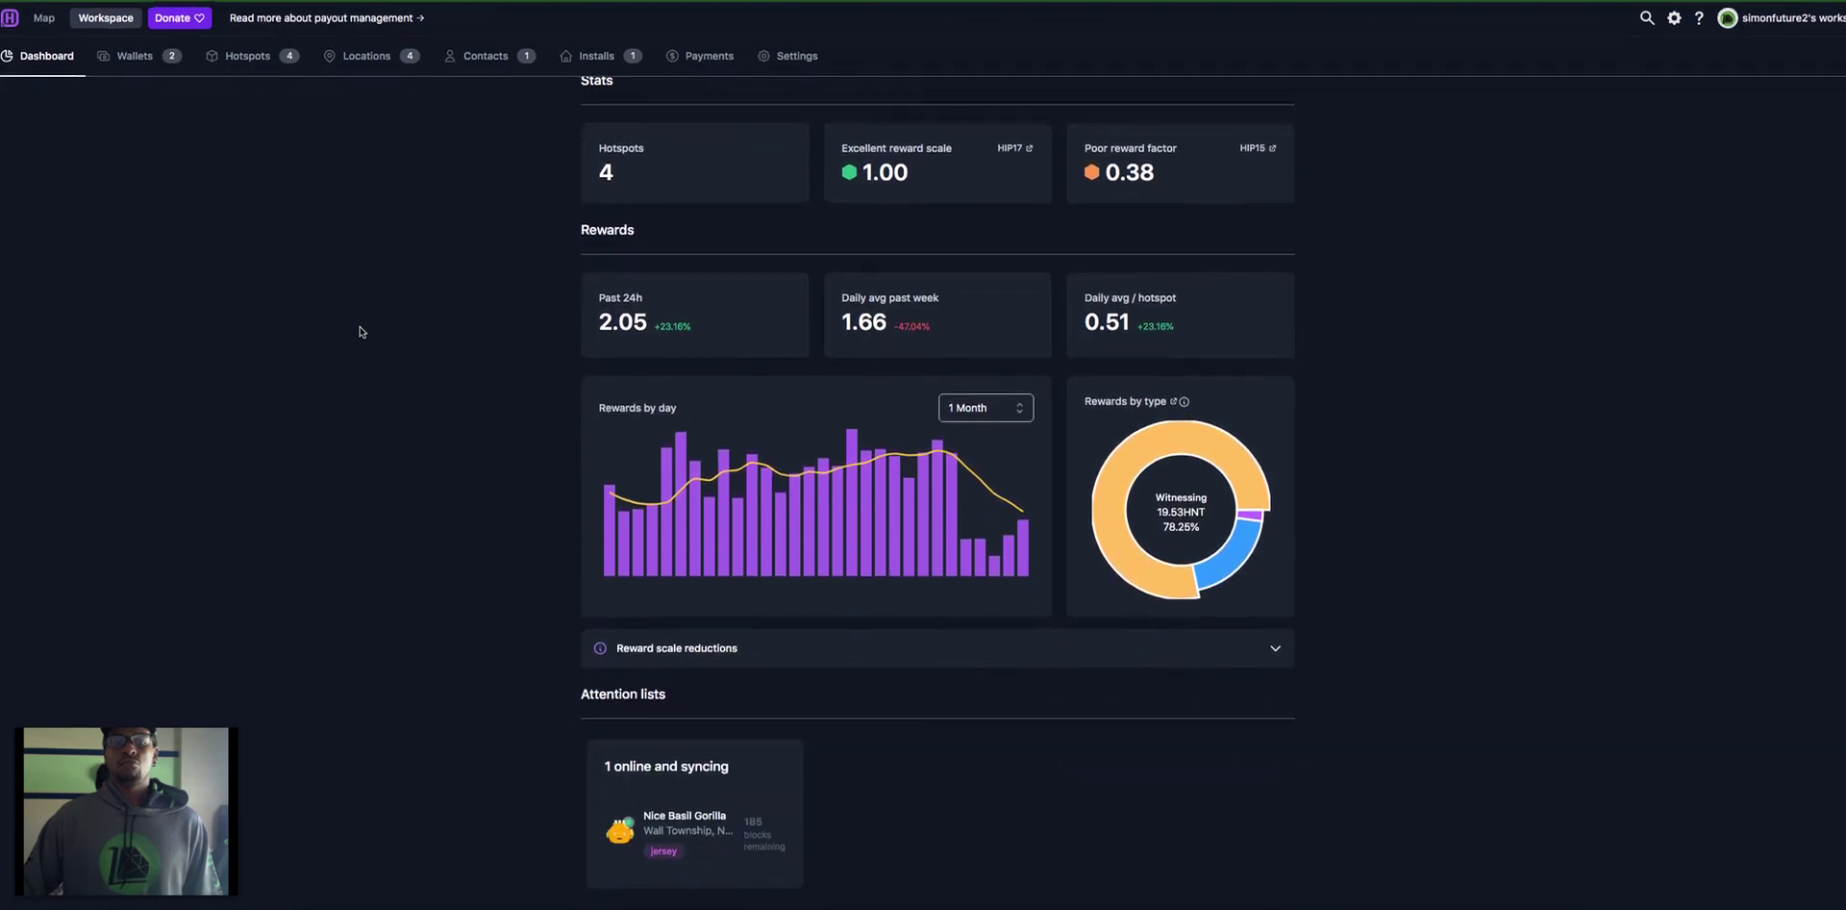
pyautogui.scroll(4, 360, 326)
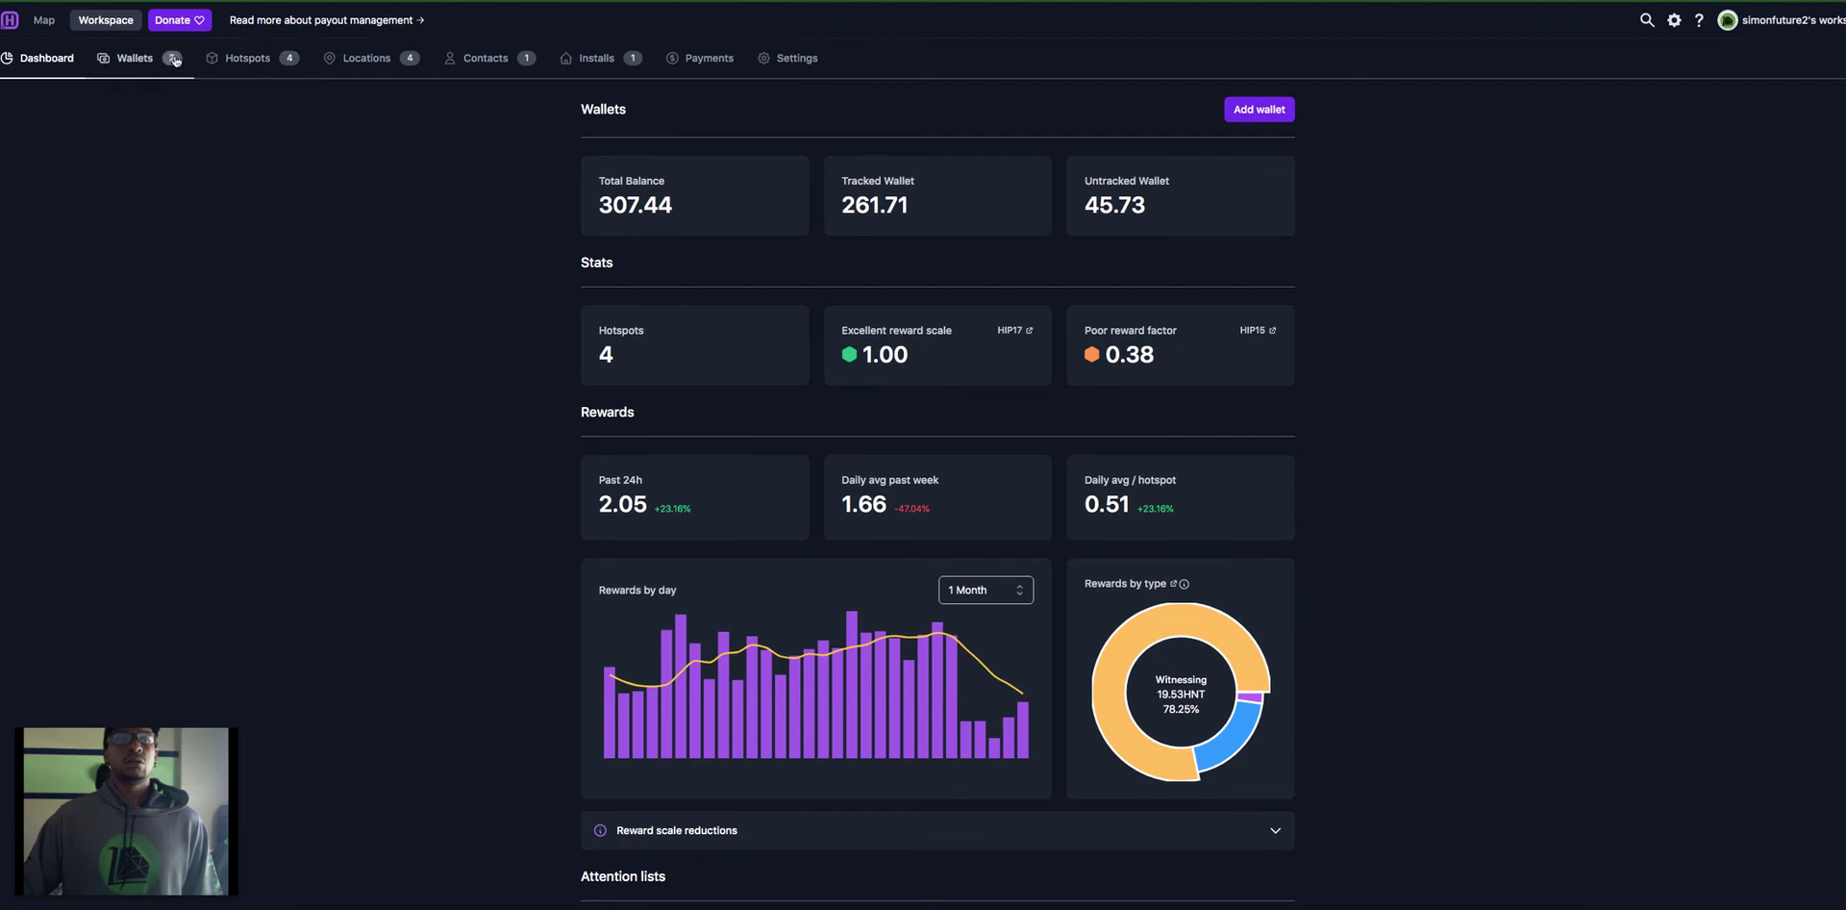
# Open the wallets list and examine the second wallet's available actions and its tracking and verification status
pyautogui.click(139, 62)
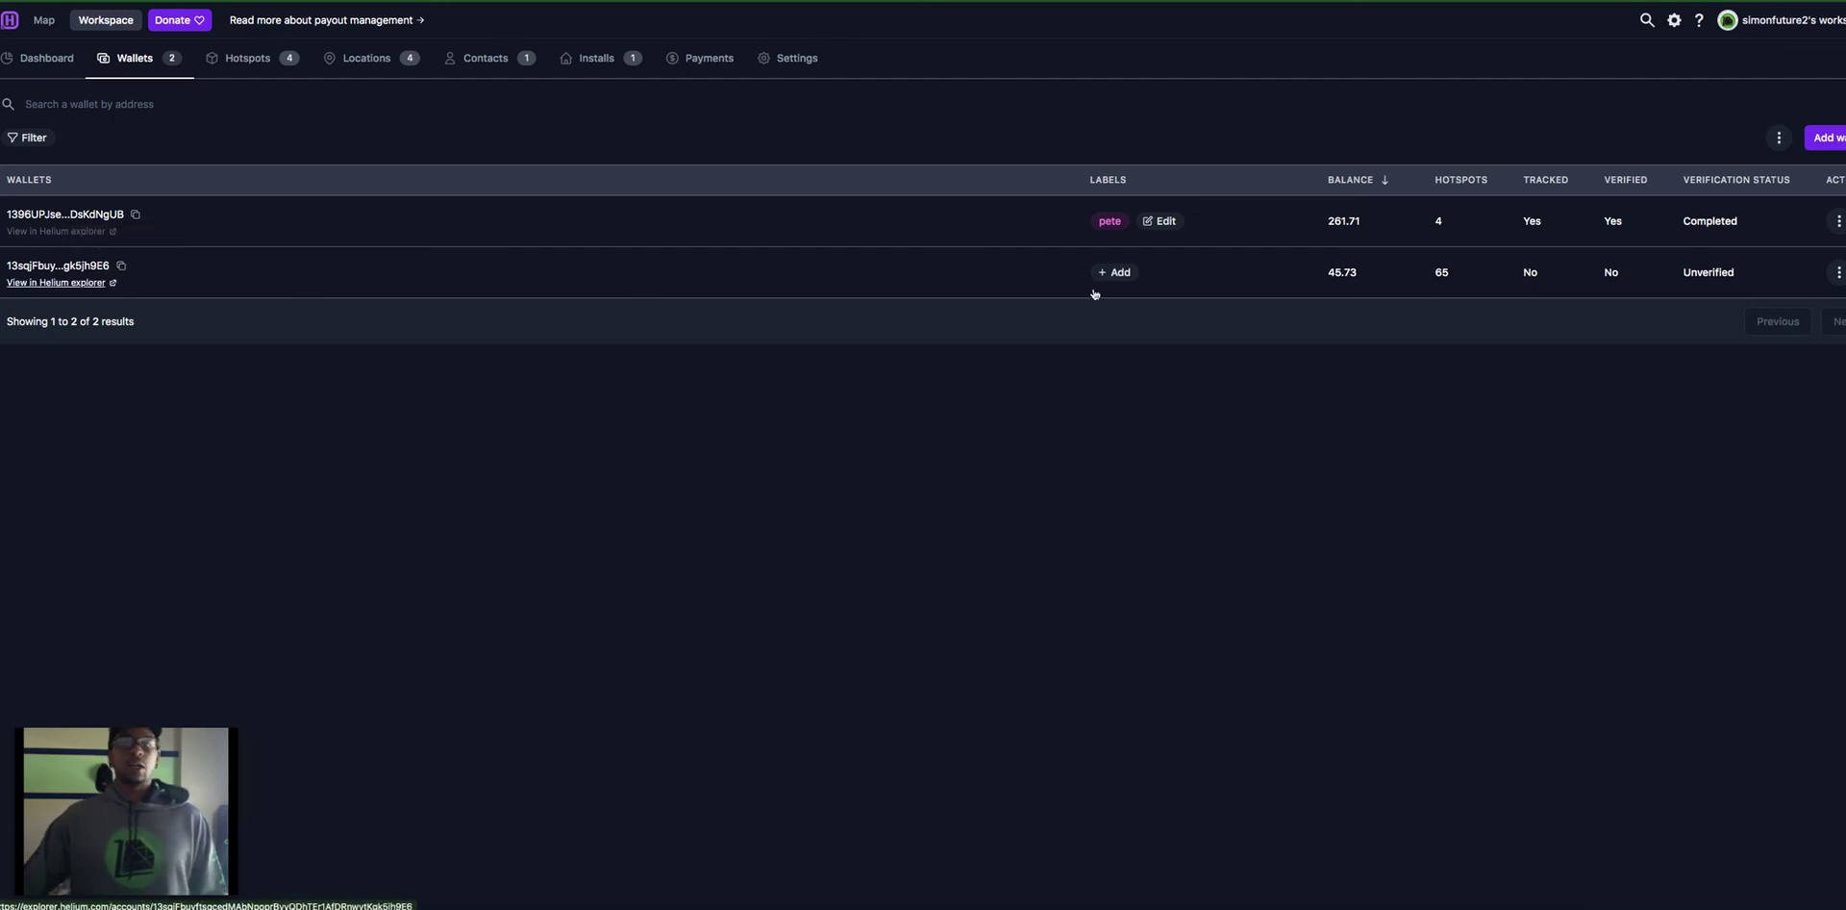
pyautogui.click(1840, 277)
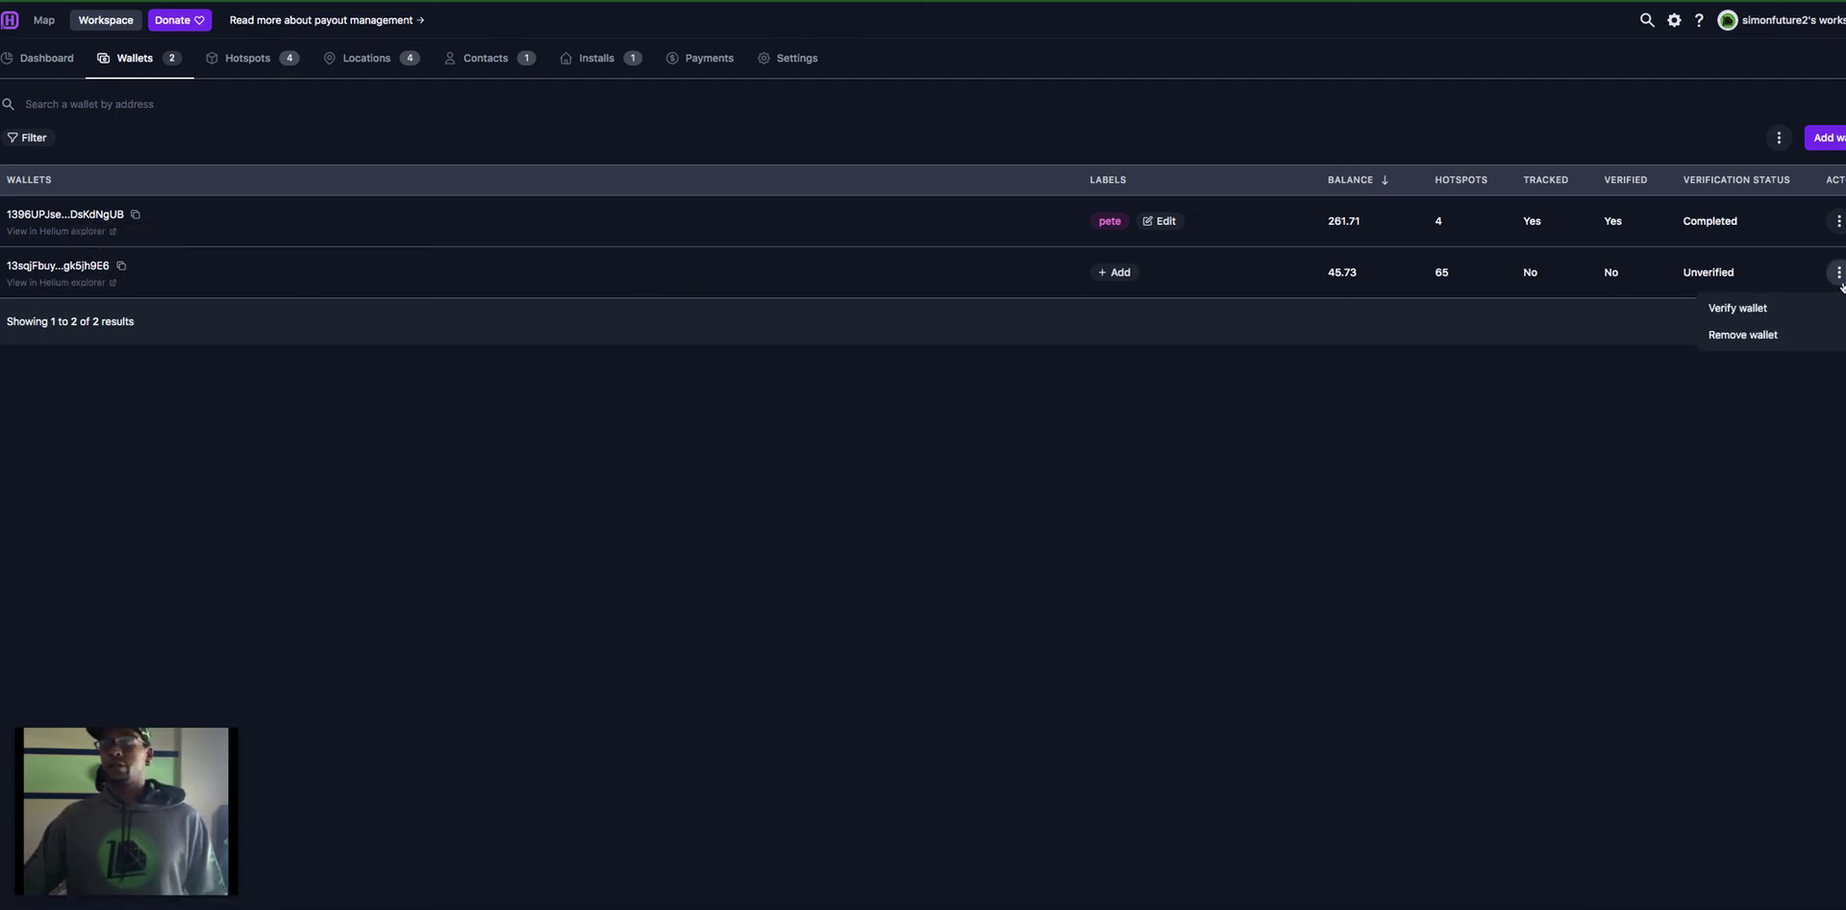
pyautogui.click(1677, 273)
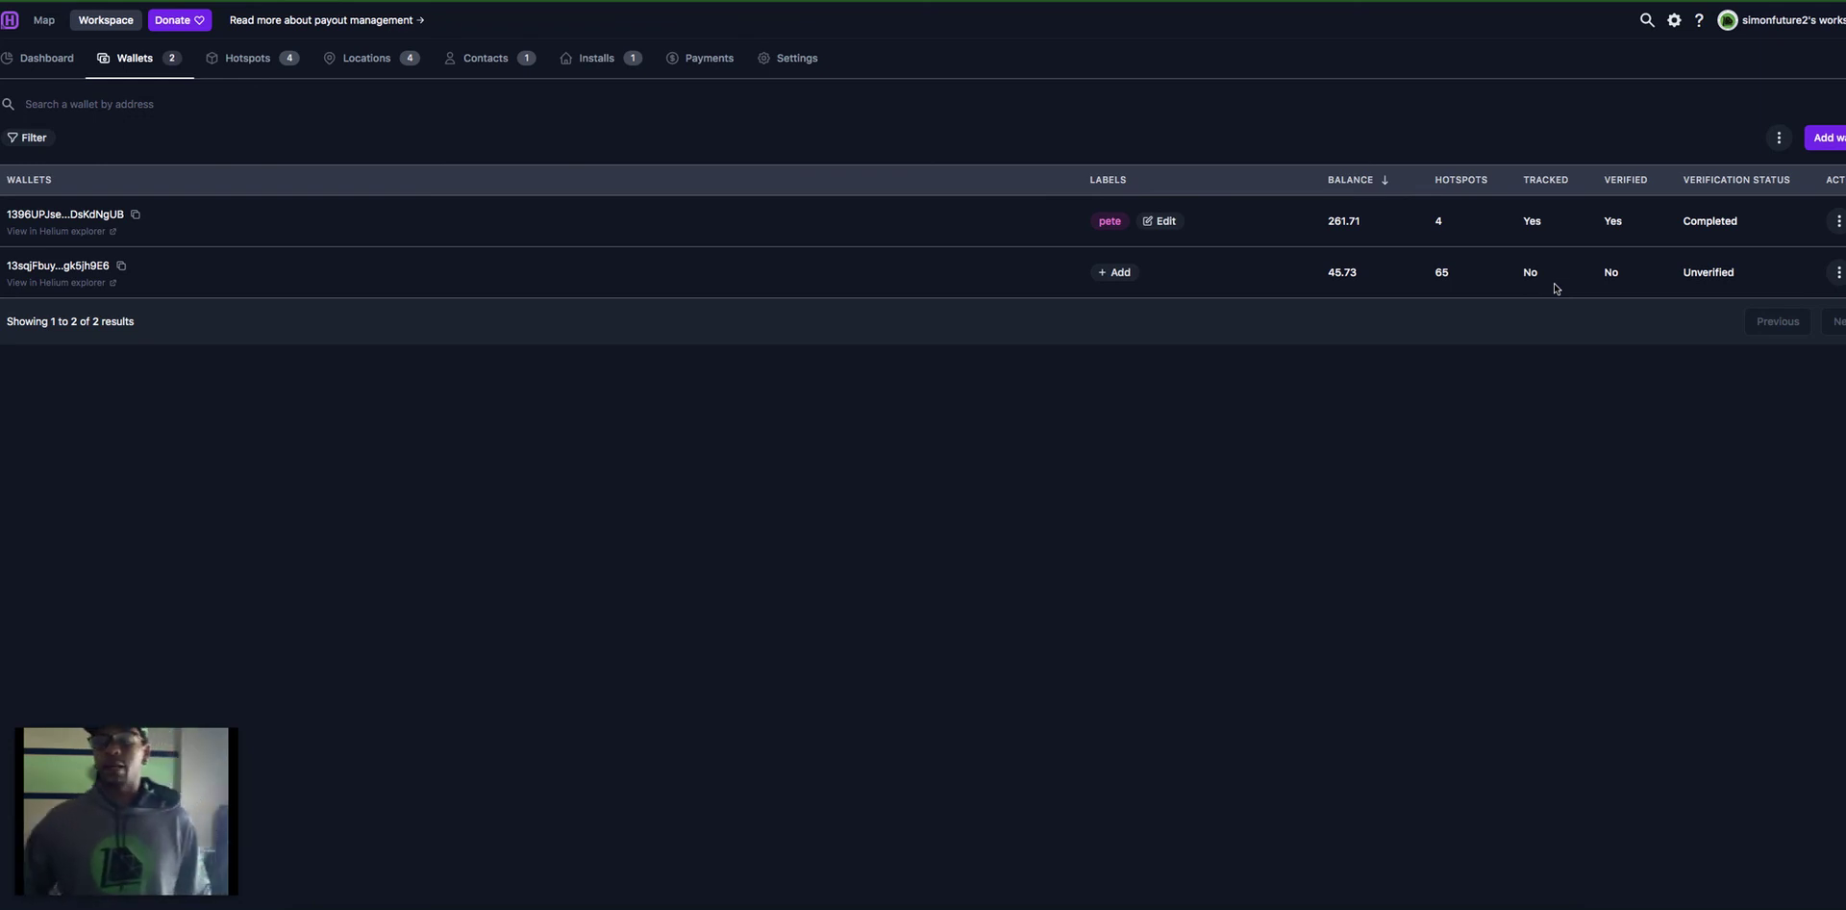
pyautogui.moveTo(1743, 286); pyautogui.dragTo(1616, 283)
pyautogui.click(1737, 288)
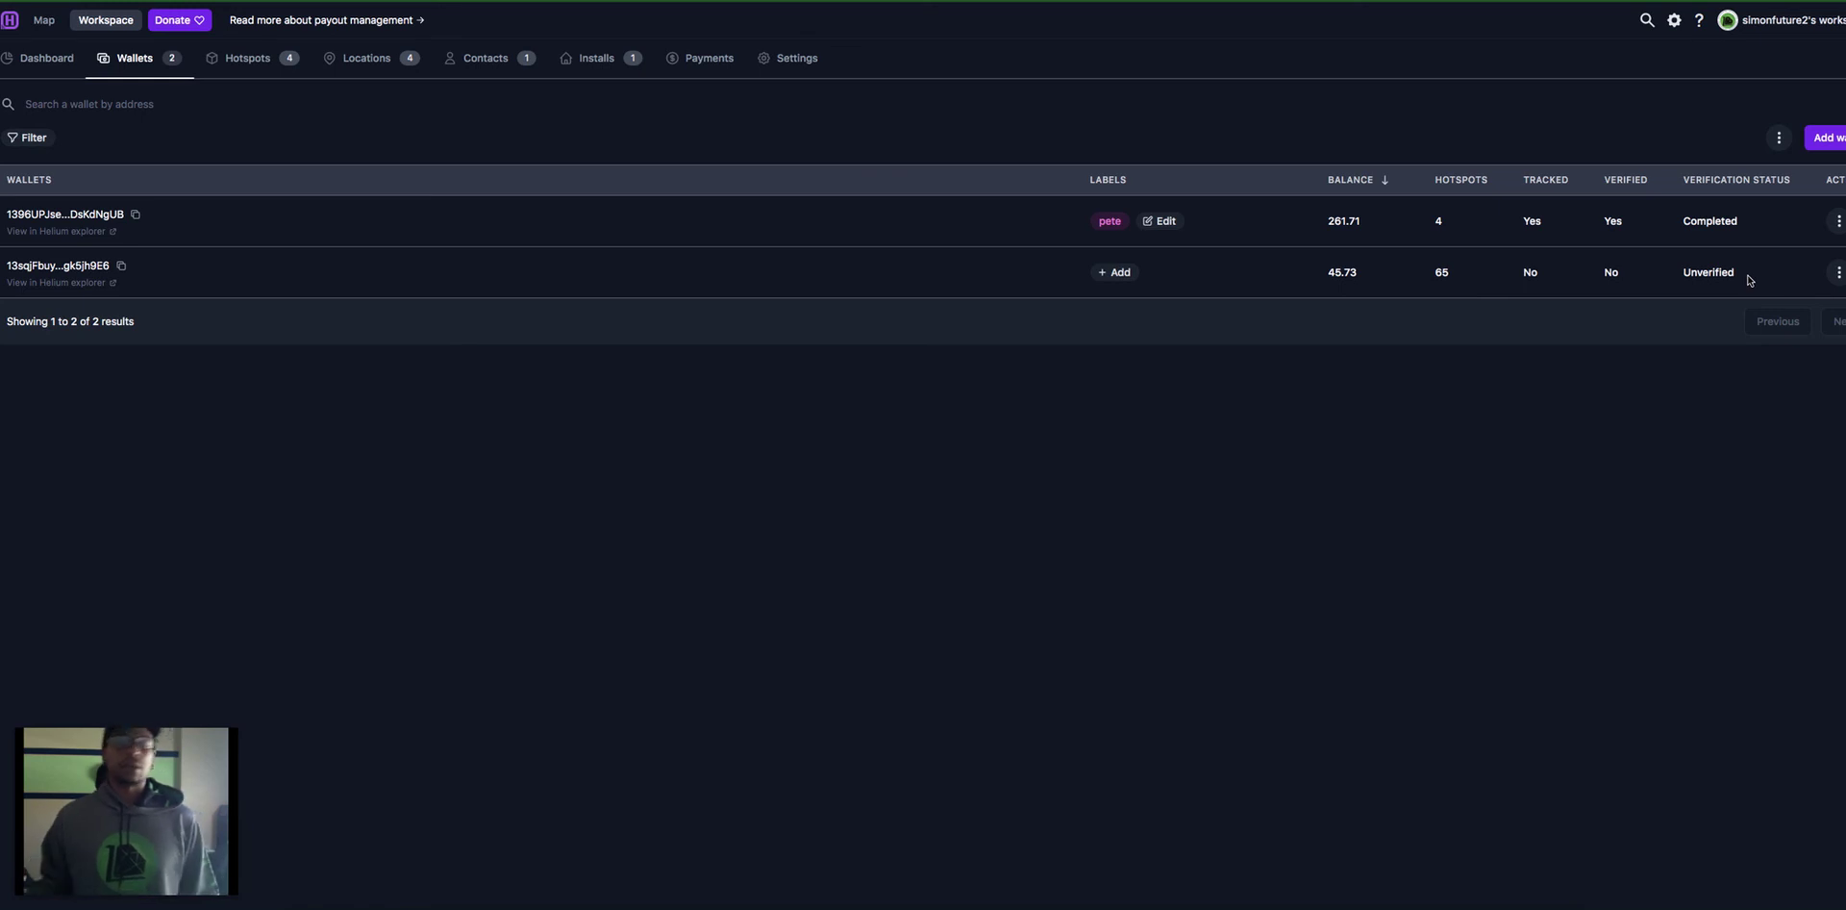
pyautogui.moveTo(1766, 281); pyautogui.dragTo(1613, 295)
pyautogui.click(1612, 295)
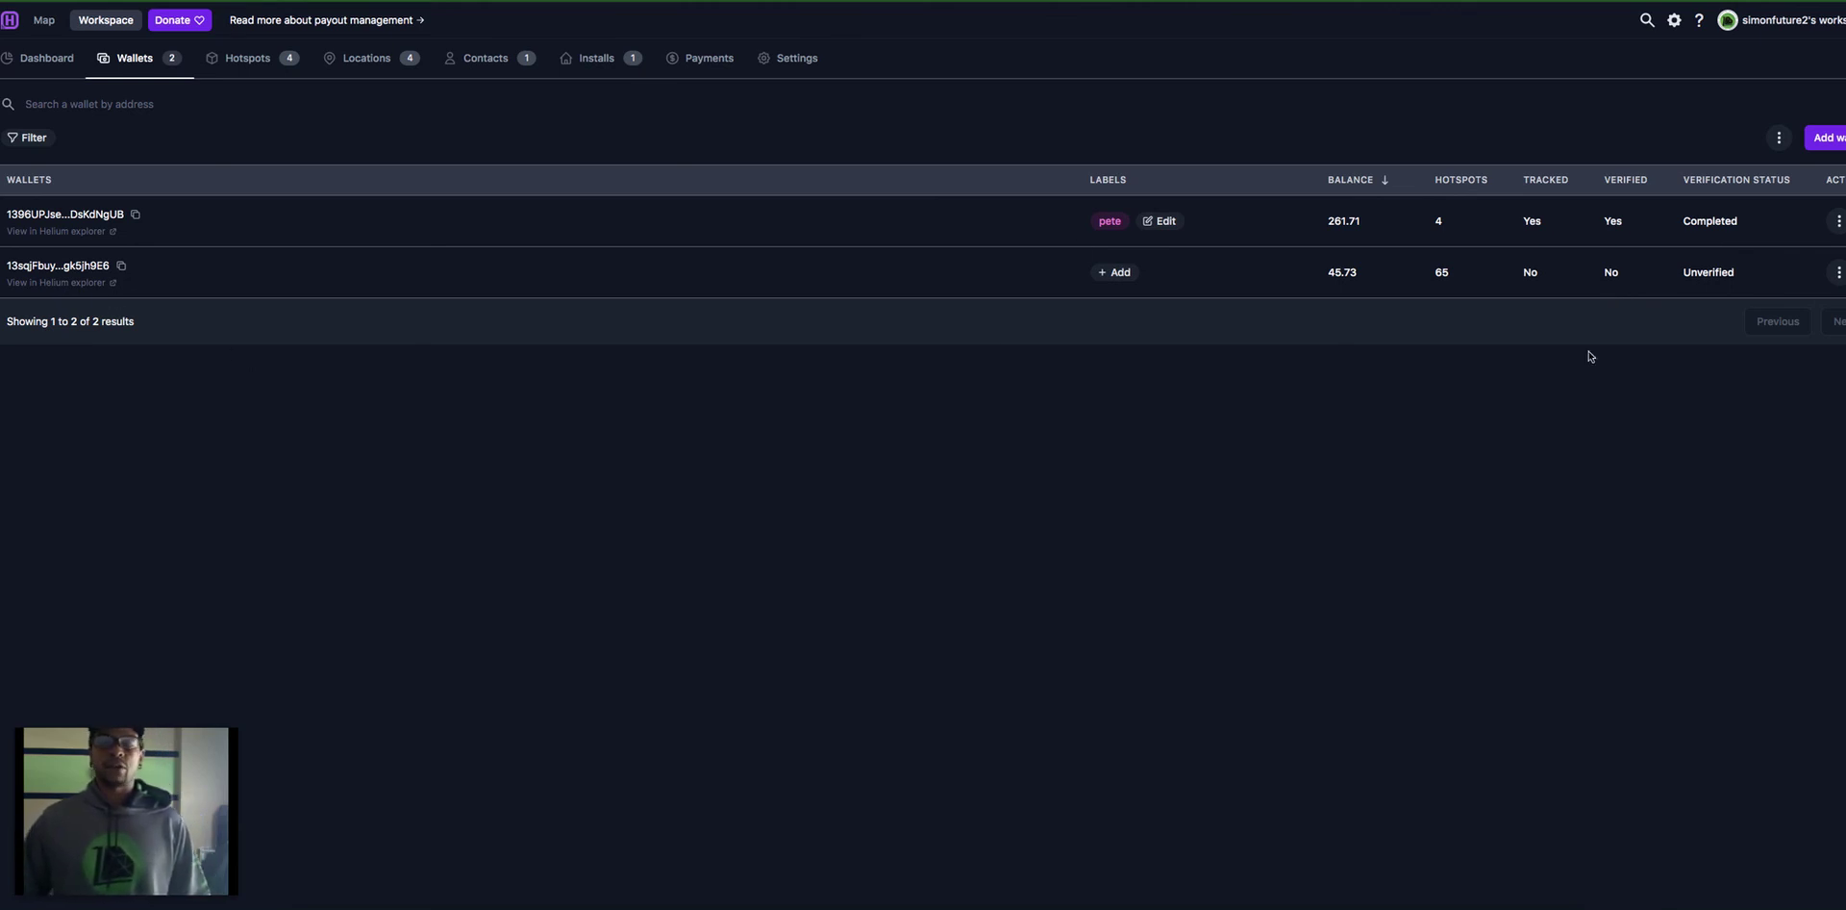
# Remove the unverified wallet from the workspace and return to the hotspots list
pyautogui.click(1838, 272)
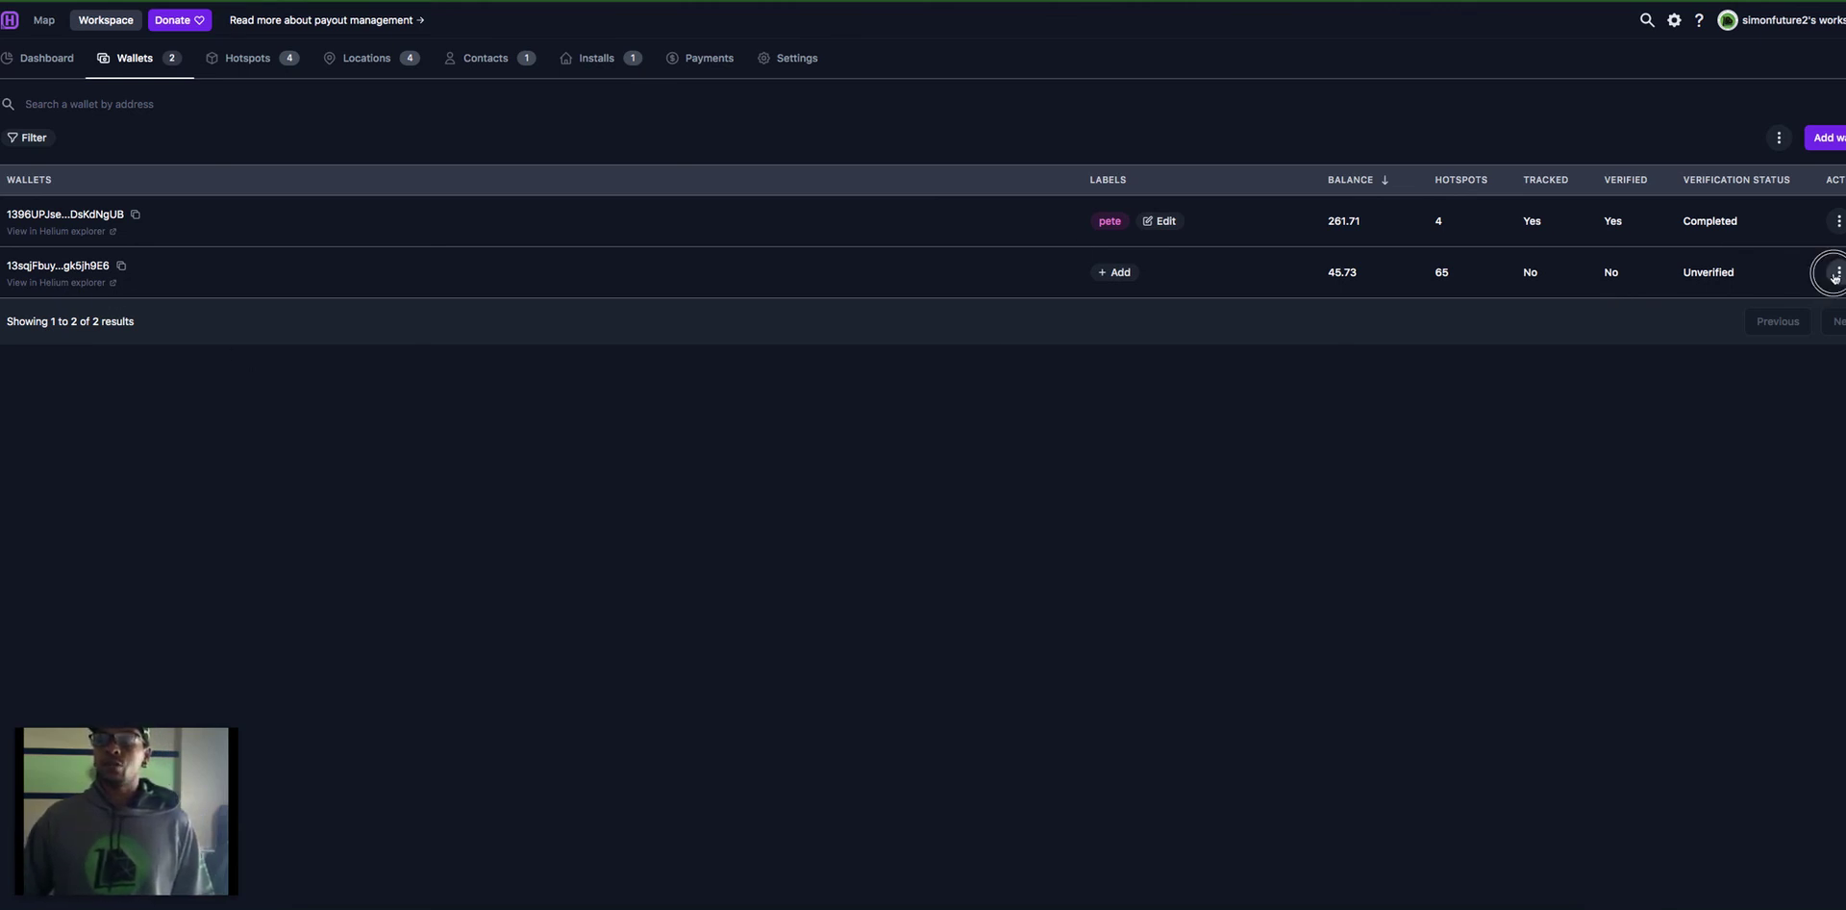
pyautogui.click(1750, 338)
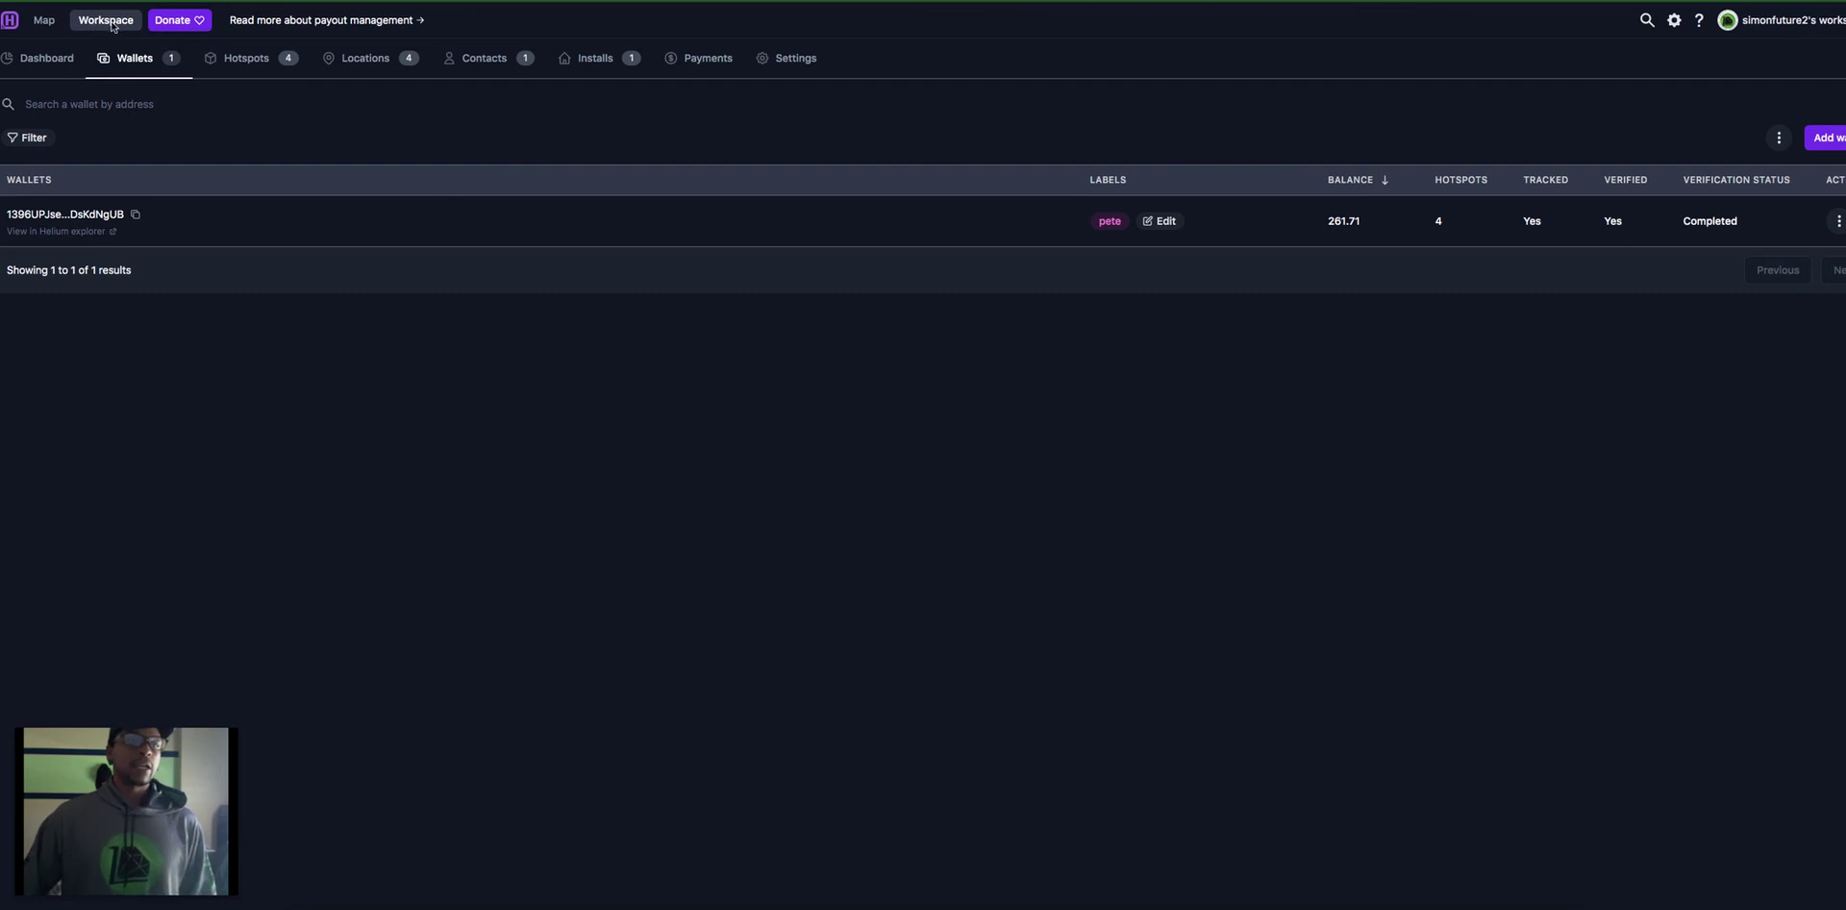
pyautogui.click(336, 220)
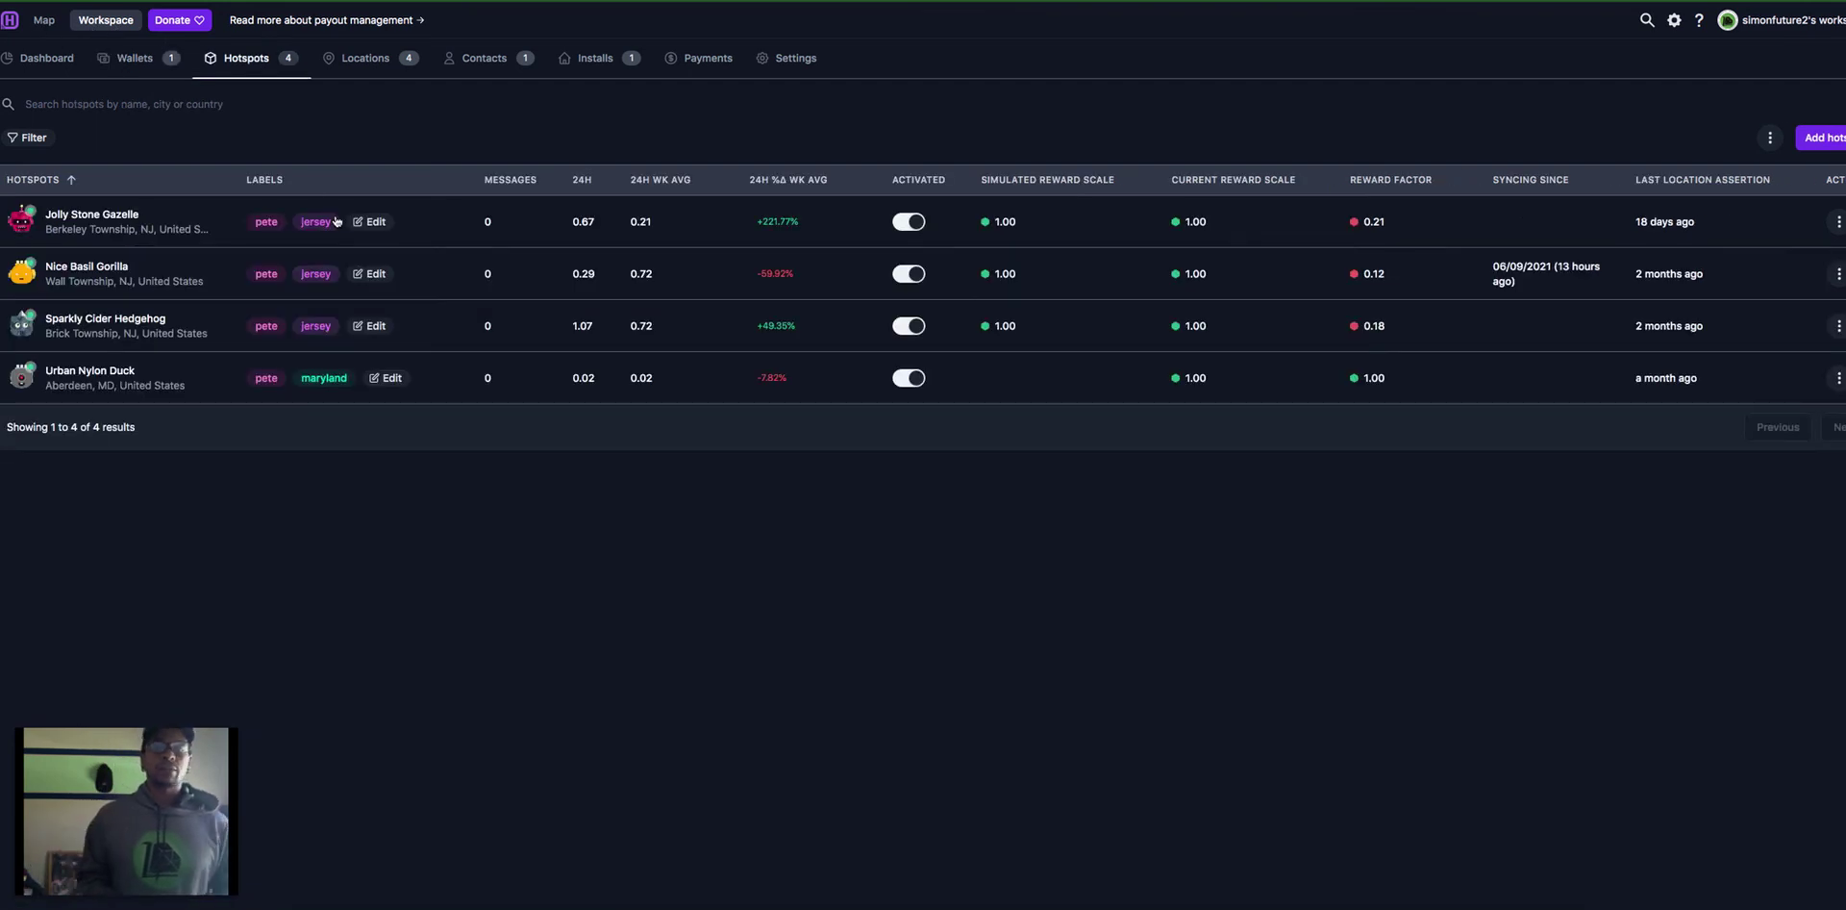